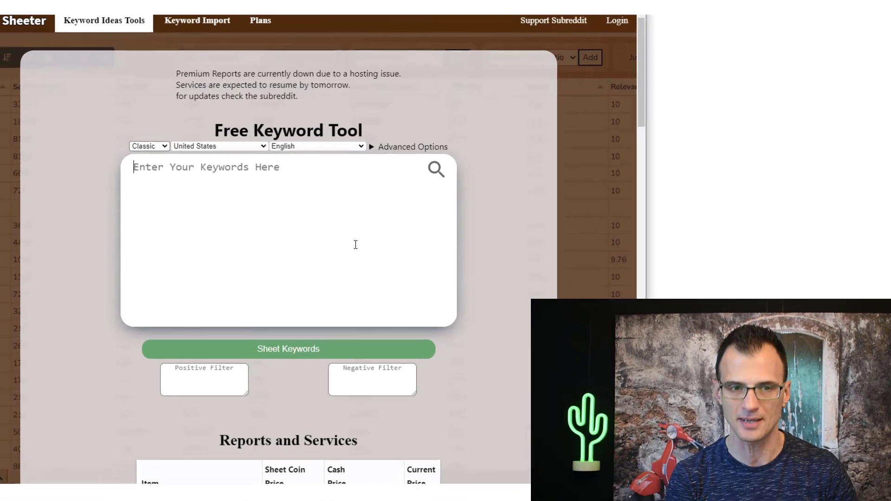
Step: Generate keyword ideas for 'how to tomatoes' in Keyword Sheeter, stopping at about 209 results
{"action": "type", "text": "how to tomatoes"}
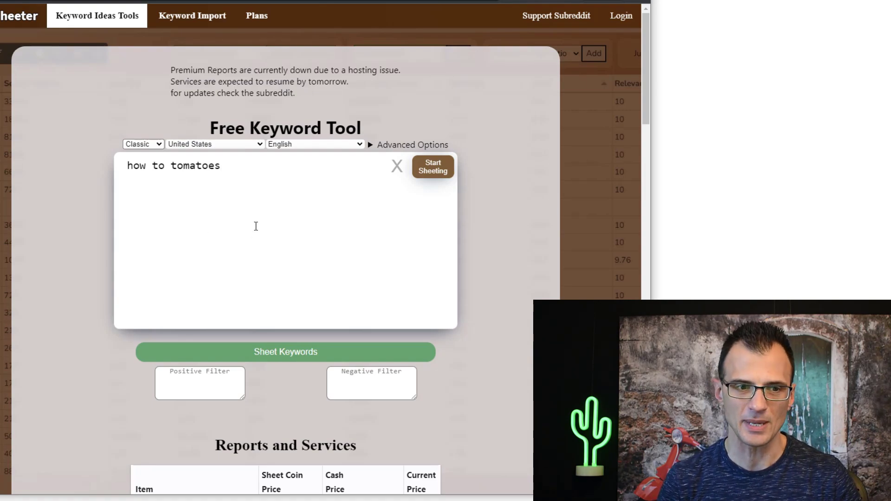
{"action": "left_click", "coordinate": [276, 354]}
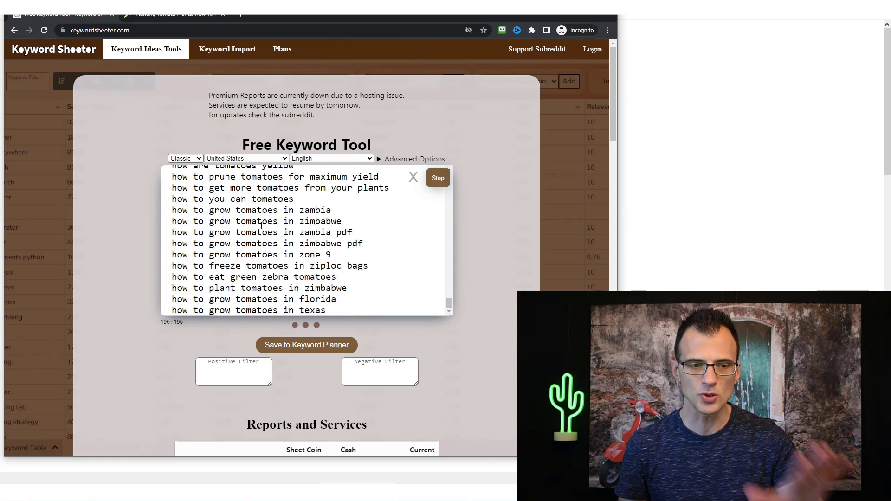
{"action": "left_click", "coordinate": [438, 181]}
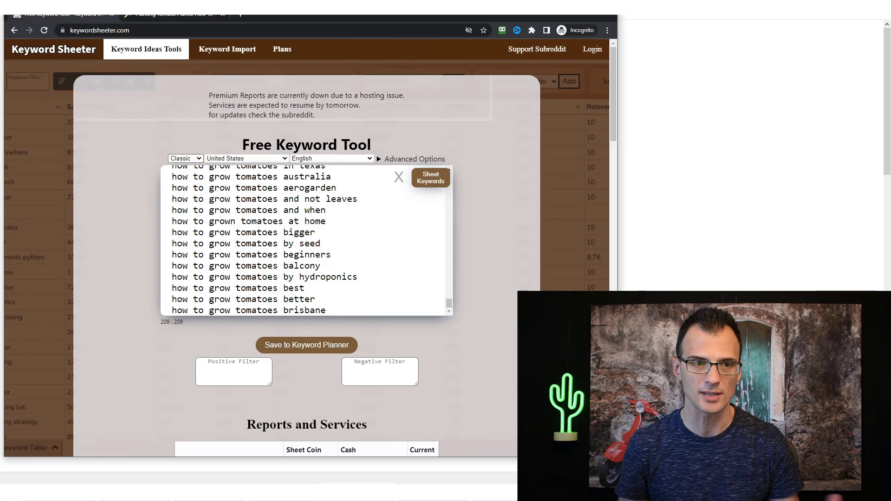
{"action": "left_click_drag", "start_coordinate": [448, 303], "coordinate": [447, 249]}
Step: Enter 'how to grow tomatoes' in Google search to see its autocomplete suggestions
{"action": "left_click", "coordinate": [259, 18]}
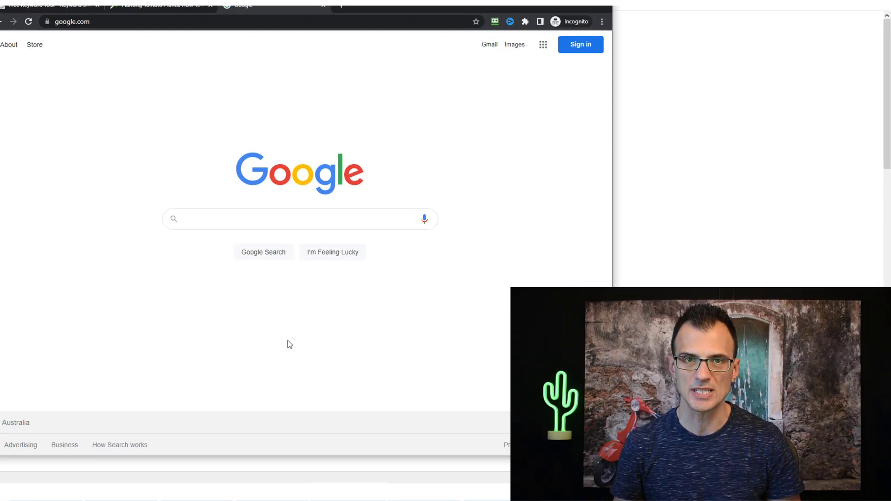
{"action": "left_click", "coordinate": [235, 220]}
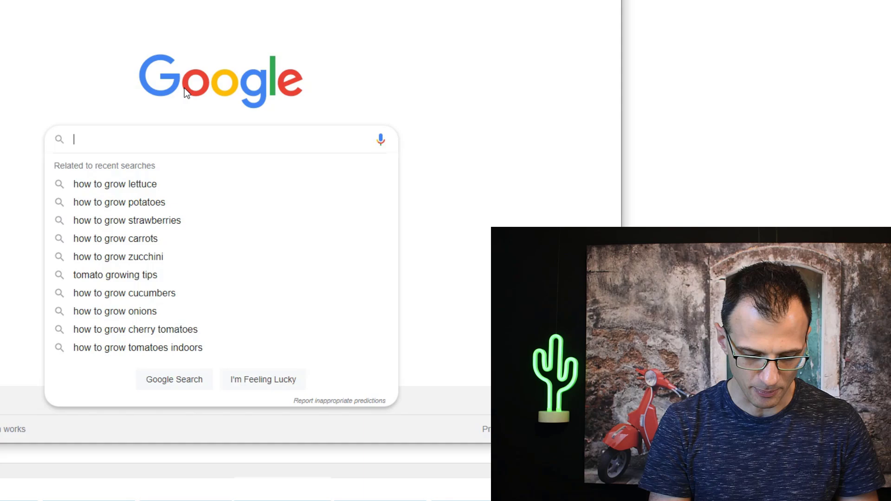
{"action": "type", "text": "how to grow tomatoes"}
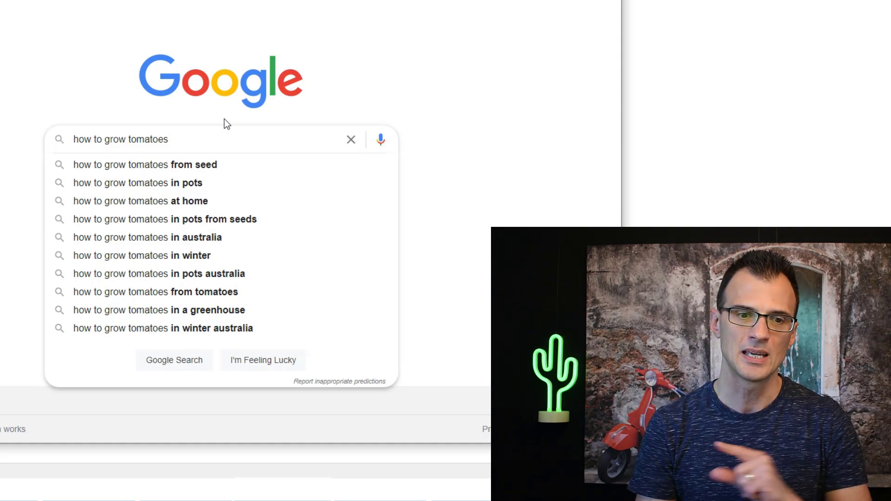
Step: Change the query to 'how to _ tomatoes', then to 'how to freeze tomatoes', reading the suggestions
{"action": "key", "text": "BackSpace"}
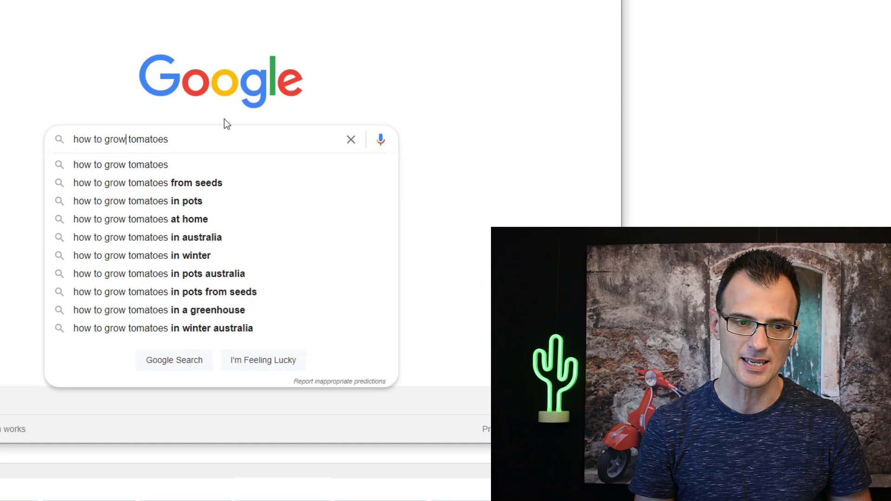
{"action": "key", "text": "ctrl+shift+Left"}
{"action": "key", "text": "BackSpace"}
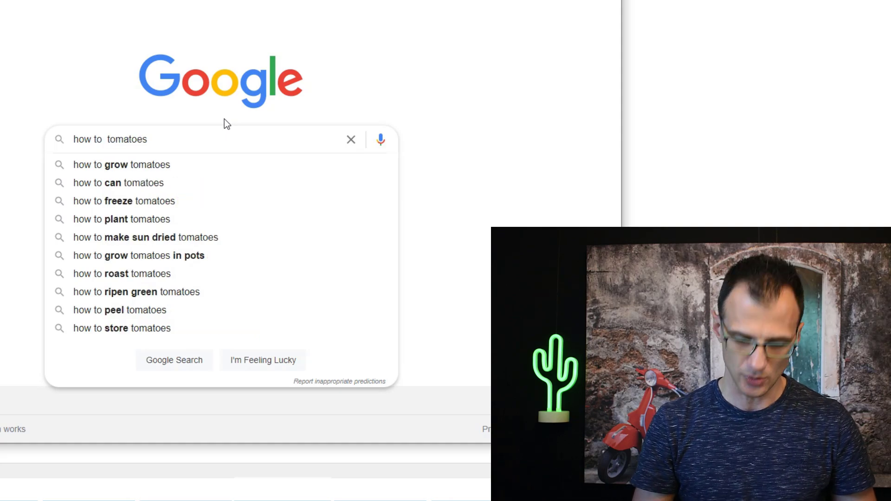
{"action": "key", "text": "BackSpace"}
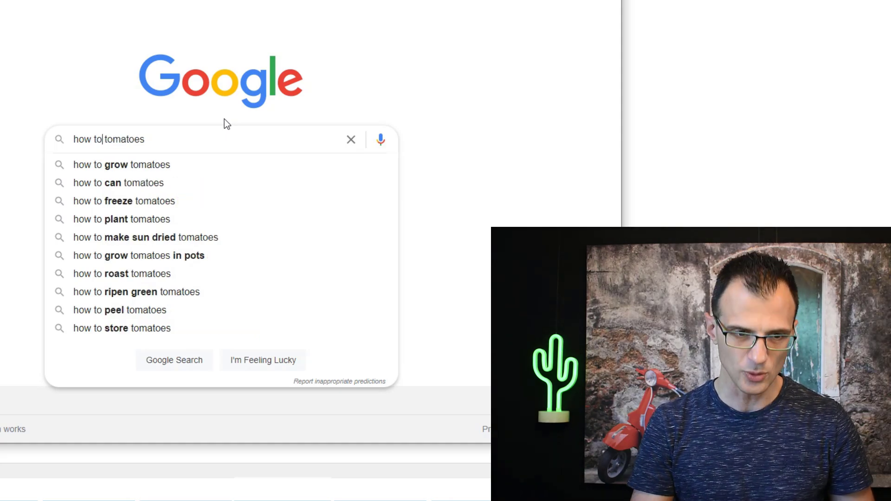
{"action": "type", "text": "_"}
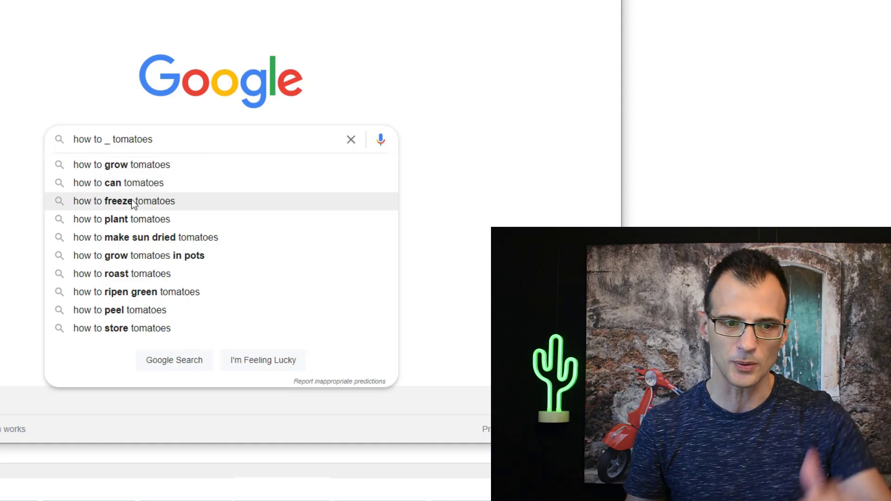
{"action": "key", "text": "BackSpace"}
{"action": "type", "text": "freeze"}
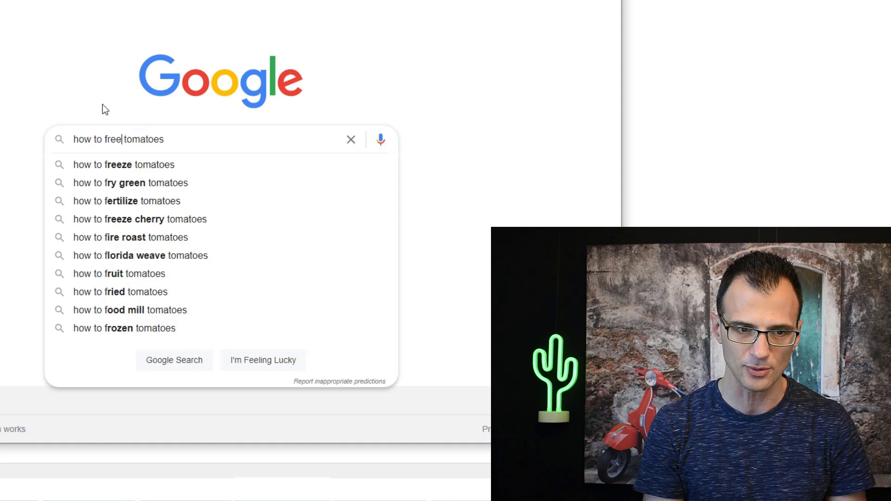
{"action": "key", "text": "End"}
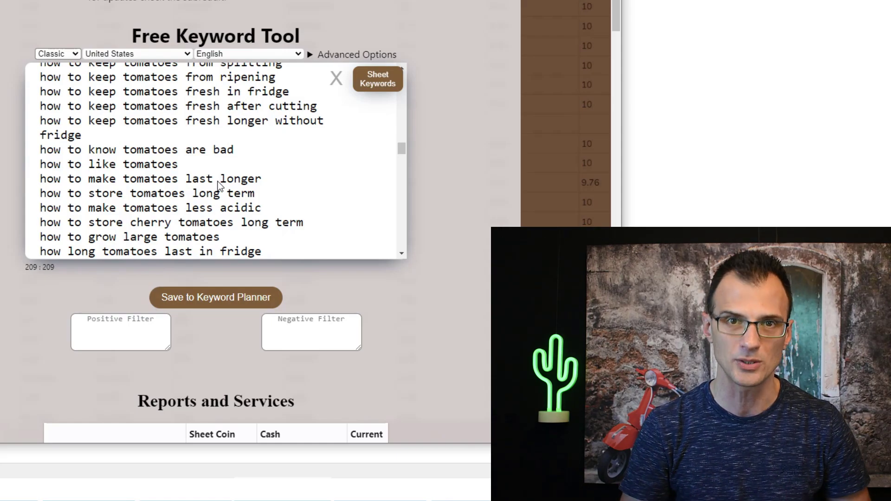
Step: Scroll the Keyword Sheeter list back to its first line, then bring up Keyword Planner
{"action": "left_click_drag", "start_coordinate": [401, 148], "coordinate": [398, 113]}
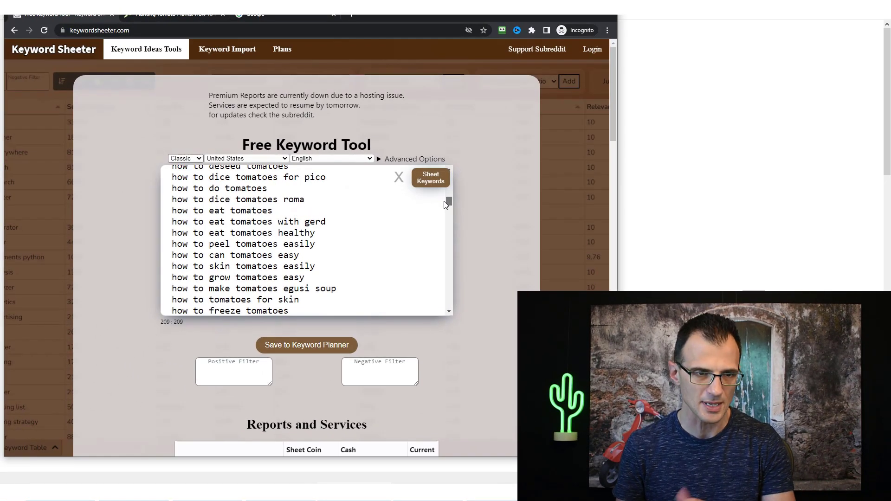
{"action": "left_click_drag", "start_coordinate": [446, 204], "coordinate": [451, 166]}
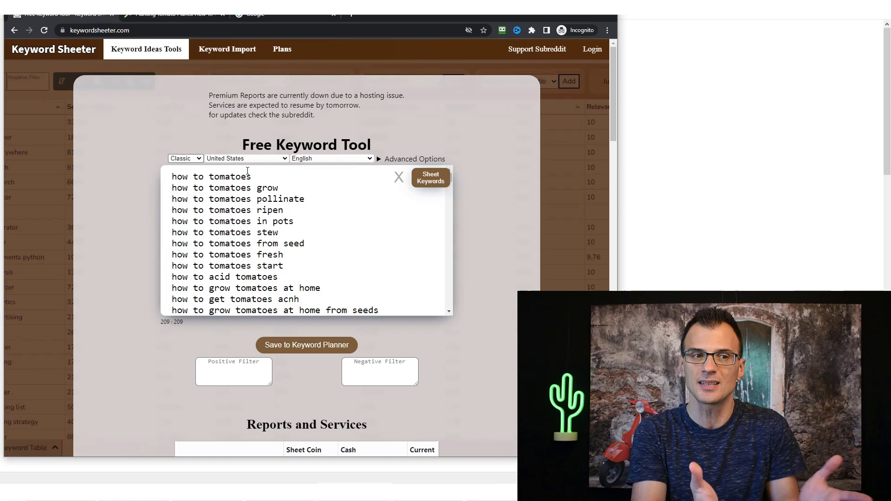
{"action": "key", "text": "alt+Tab"}
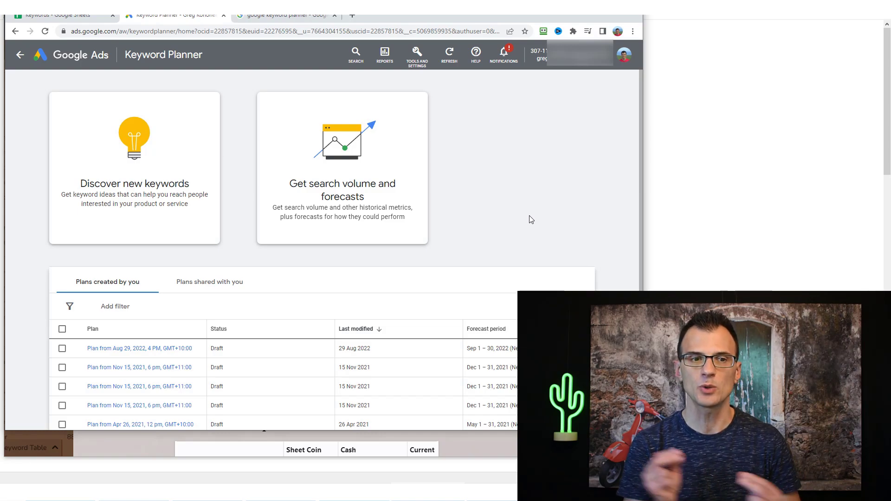
Step: Glance at the search results tab, then open Keyword Planner's 'Get search volume and forecasts' form
{"action": "key", "text": "ctrl+Tab"}
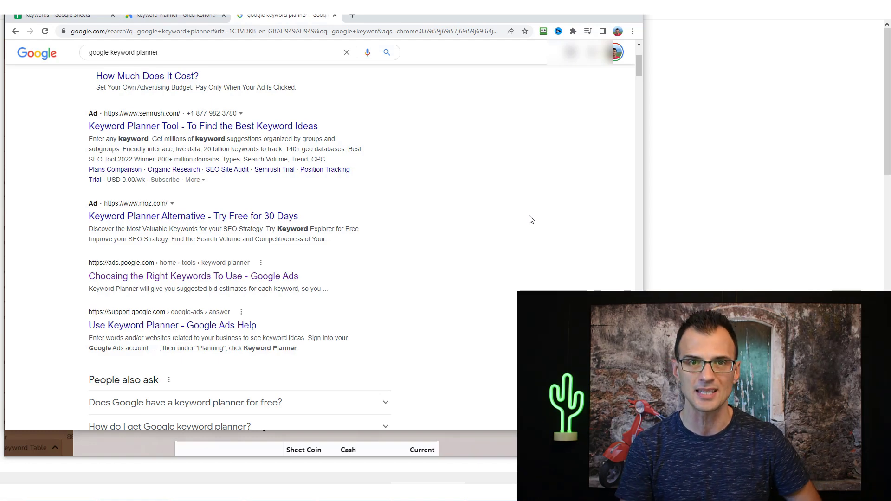
{"action": "key", "text": "ctrl+shift+Tab"}
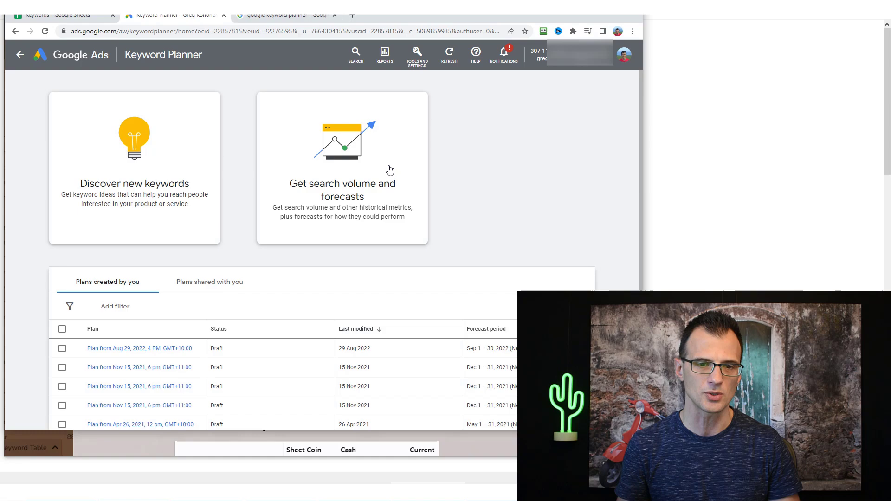
{"action": "left_click", "coordinate": [375, 200]}
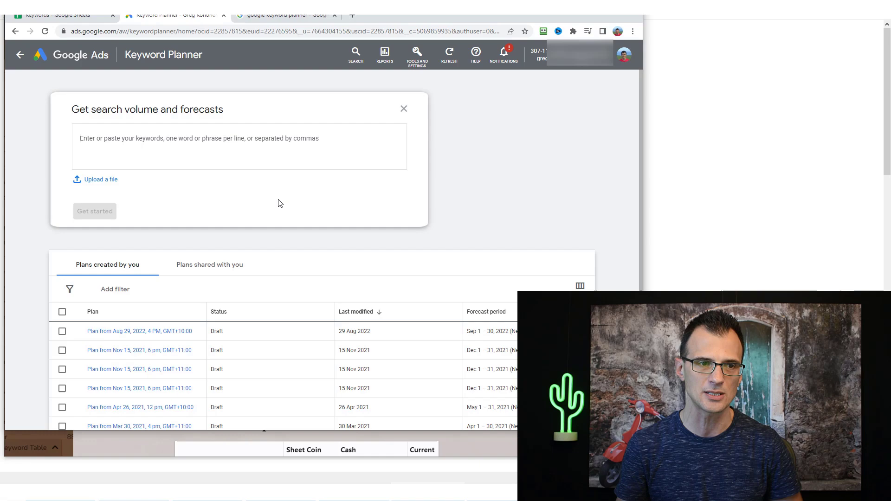
Step: Copy the entire tomato keyword list from Keyword Sheeter
{"action": "key", "text": "alt+Tab"}
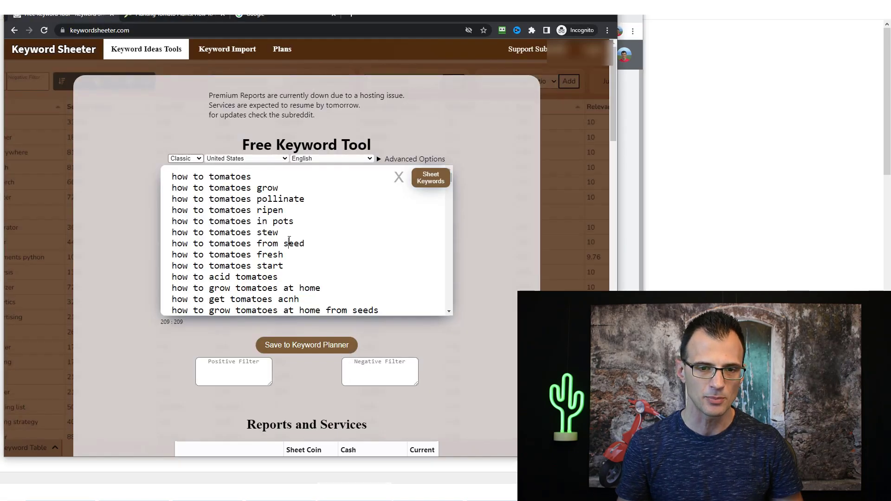
{"action": "key", "text": "ctrl+a"}
{"action": "right_click", "coordinate": [238, 234]}
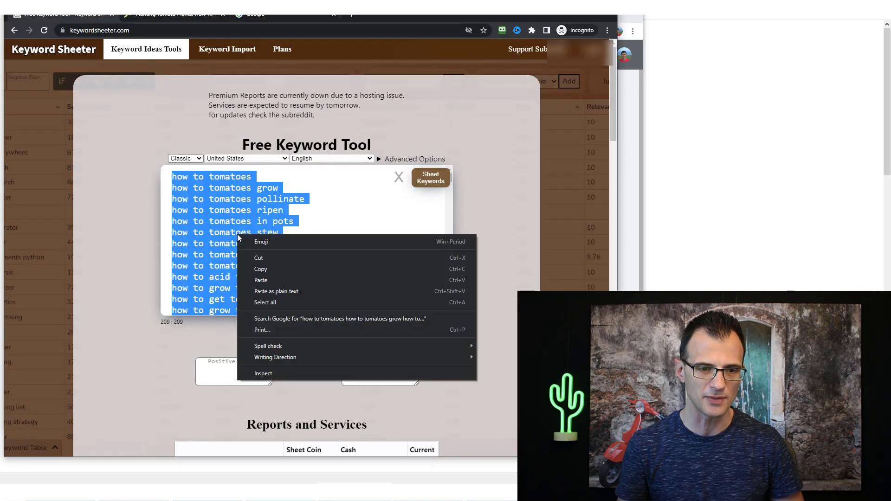
{"action": "left_click", "coordinate": [254, 269]}
Step: Paste the keywords into Keyword Planner's entry box and get started to create the plan
{"action": "key", "text": "alt+Tab"}
{"action": "right_click", "coordinate": [97, 133]}
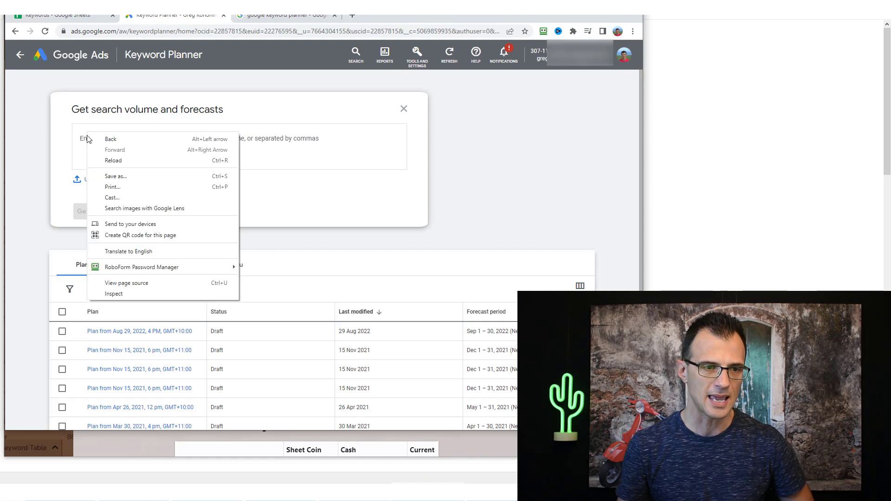
{"action": "left_click", "coordinate": [82, 139]}
{"action": "right_click", "coordinate": [82, 139]}
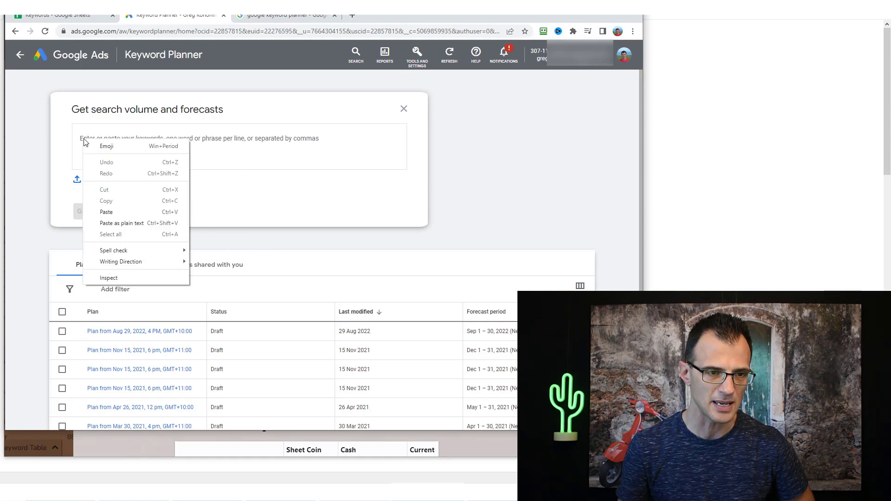
{"action": "left_click", "coordinate": [116, 194]}
{"action": "scroll", "coordinate": [391, 204], "scroll_direction": "up", "scroll_amount": 10}
{"action": "scroll", "coordinate": [390, 205], "scroll_direction": "down", "scroll_amount": 5}
{"action": "scroll", "coordinate": [391, 204], "scroll_direction": "down", "scroll_amount": 10}
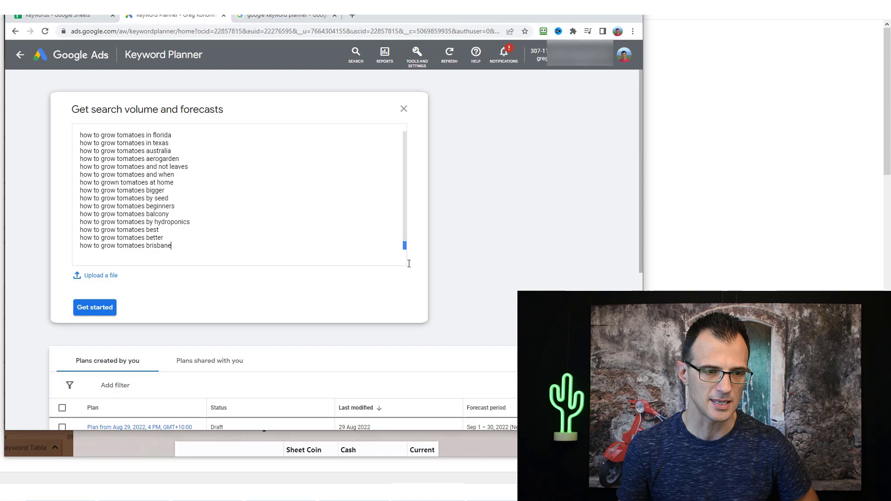
{"action": "left_click", "coordinate": [91, 309]}
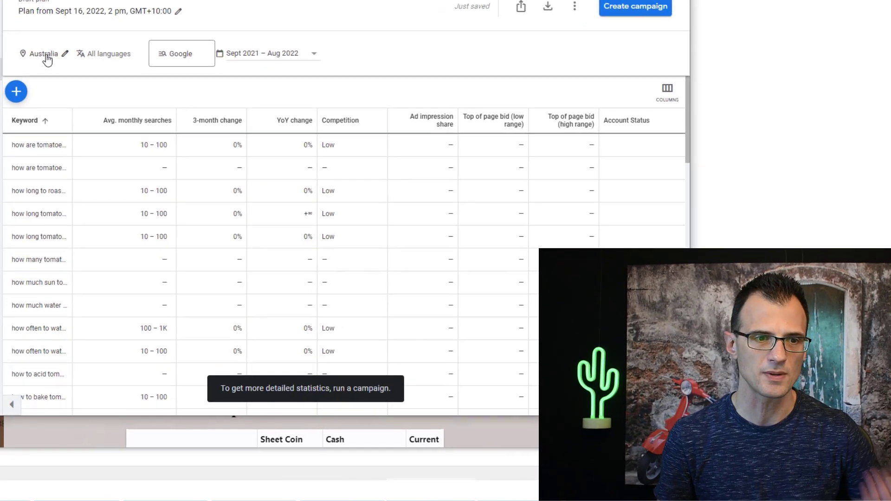
Step: Remove Australia from the plan's location targeting so it covers all locations
{"action": "left_click", "coordinate": [61, 56]}
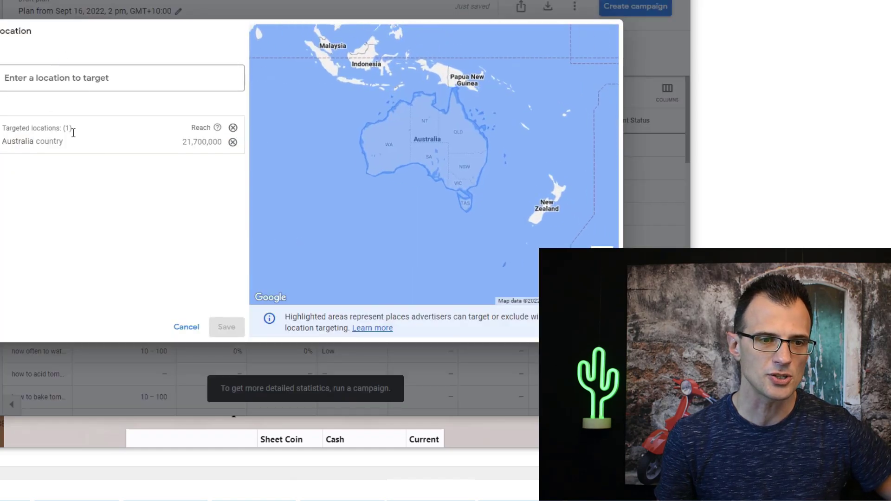
{"action": "left_click", "coordinate": [233, 142]}
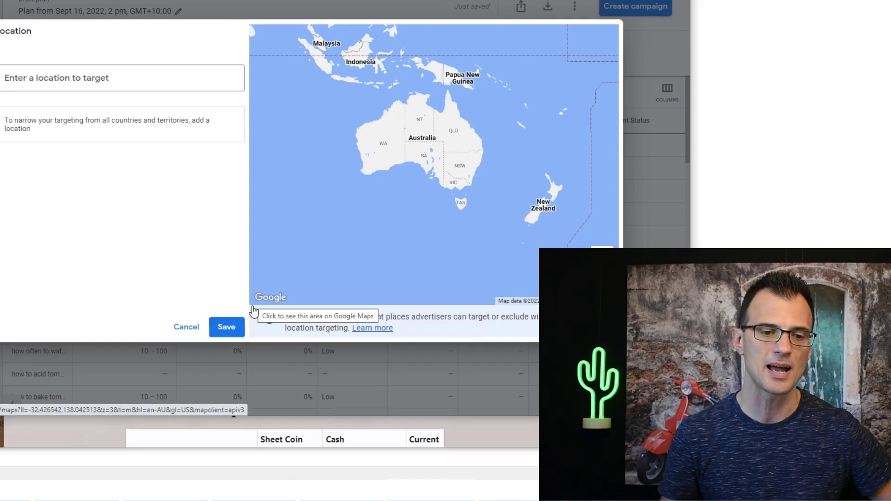
{"action": "left_click", "coordinate": [226, 327]}
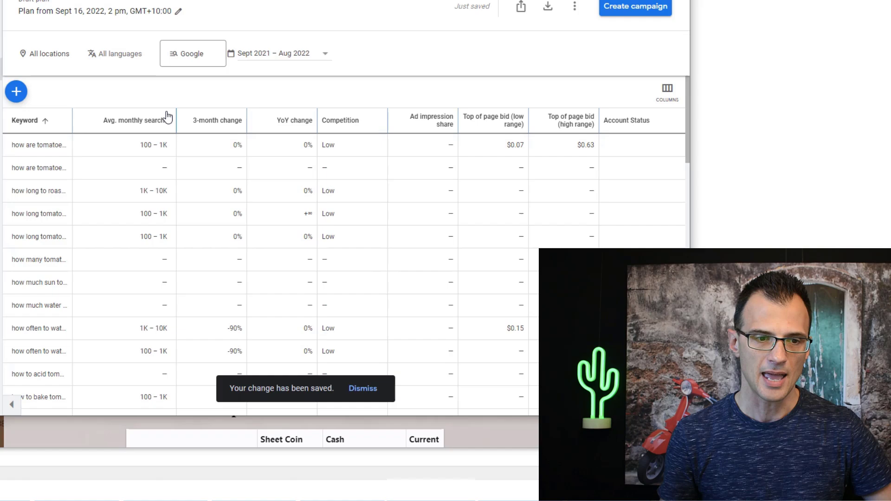
Step: Widen the Keyword column so the full tomato keyword text is readable
{"action": "scroll", "coordinate": [126, 181], "scroll_direction": "down", "scroll_amount": 3}
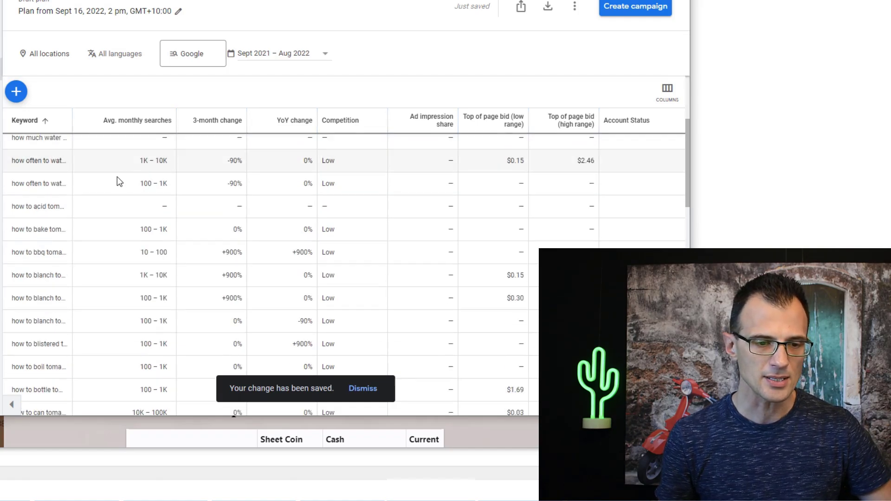
{"action": "scroll", "coordinate": [117, 181], "scroll_direction": "down", "scroll_amount": 6}
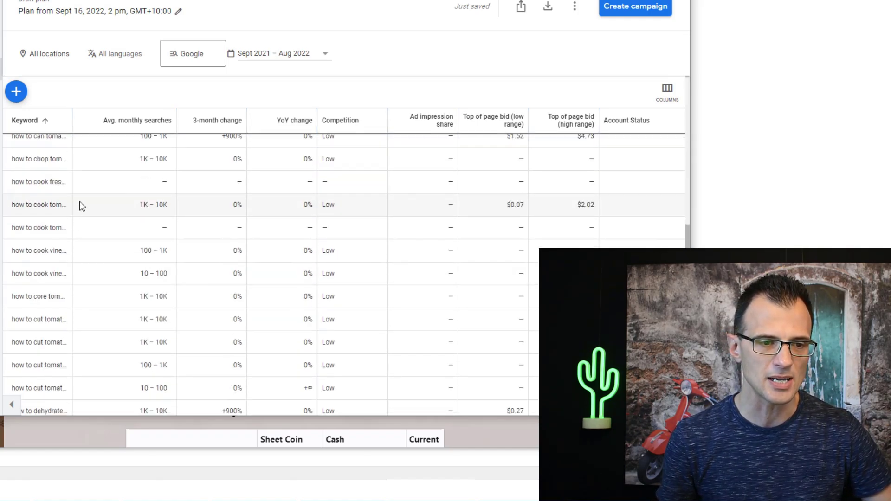
{"action": "scroll", "coordinate": [688, 237], "scroll_direction": "down", "scroll_amount": 3}
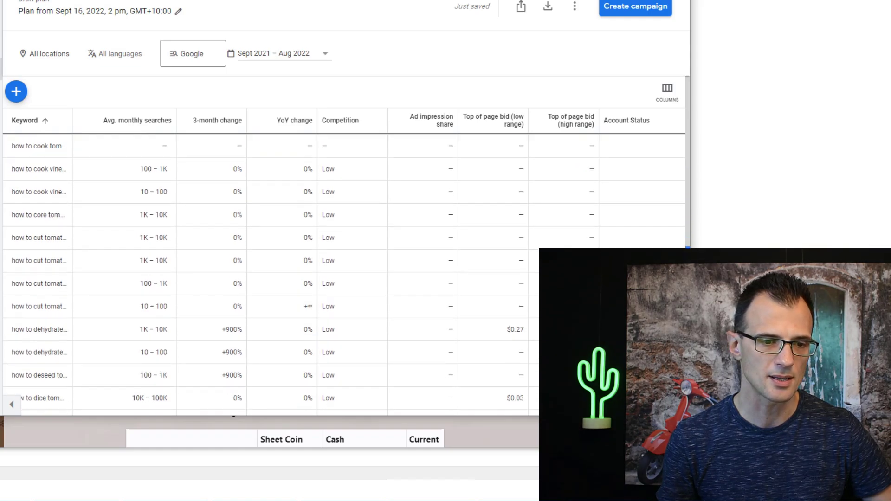
{"action": "scroll", "coordinate": [687, 237], "scroll_direction": "up", "scroll_amount": 5}
{"action": "scroll", "coordinate": [187, 301], "scroll_direction": "down", "scroll_amount": 2}
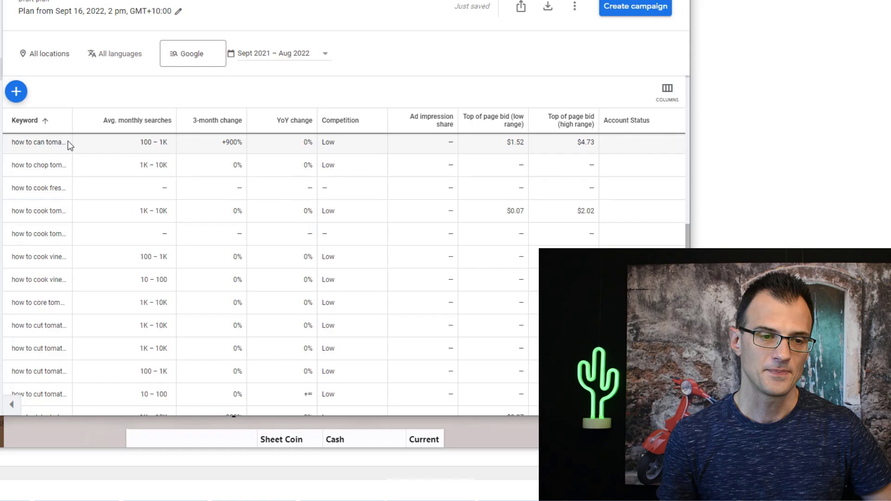
{"action": "left_click_drag", "start_coordinate": [72, 127], "coordinate": [109, 126]}
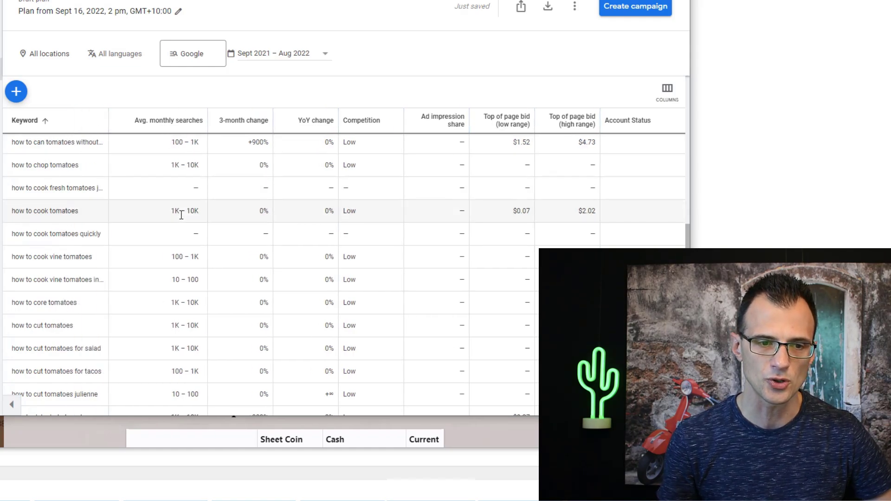
{"action": "scroll", "coordinate": [193, 234], "scroll_direction": "up", "scroll_amount": 5}
{"action": "scroll", "coordinate": [193, 234], "scroll_direction": "up", "scroll_amount": 3}
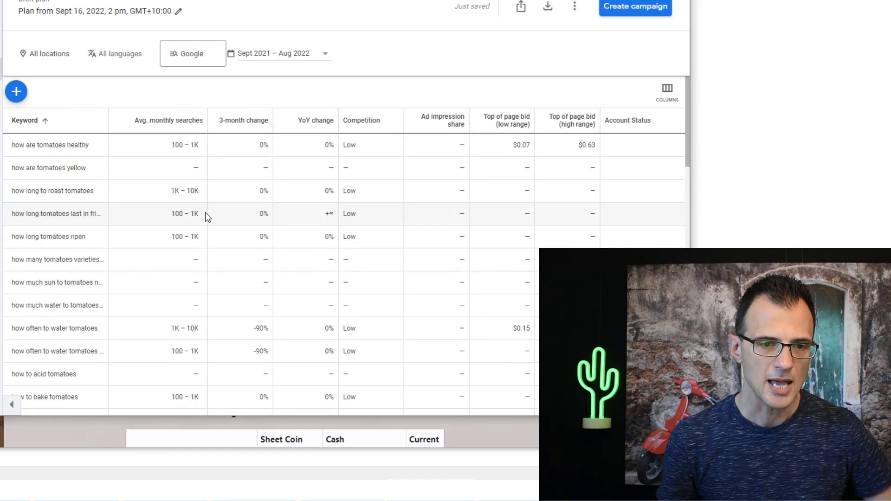
Step: Sort keywords by Avg. monthly searches descending and review volumes like 1K – 10K for 'how to slice tomatoes'
{"action": "left_click", "coordinate": [172, 129]}
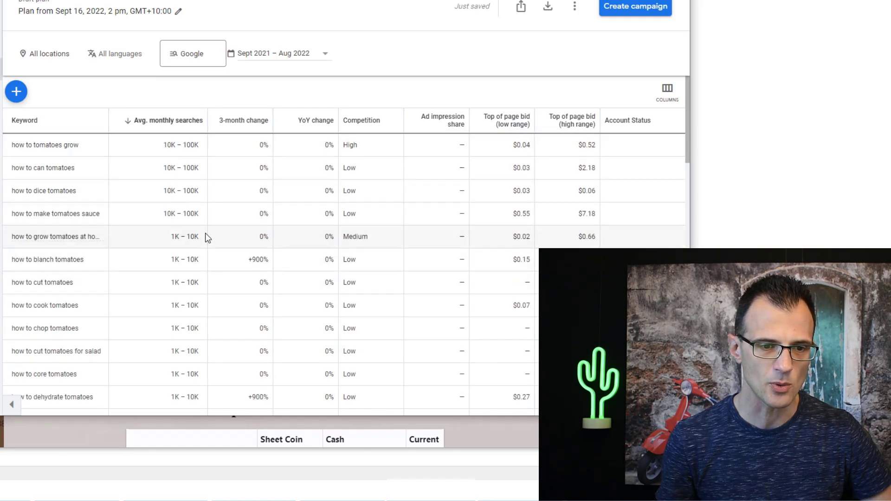
{"action": "scroll", "coordinate": [279, 242], "scroll_direction": "down", "scroll_amount": 10}
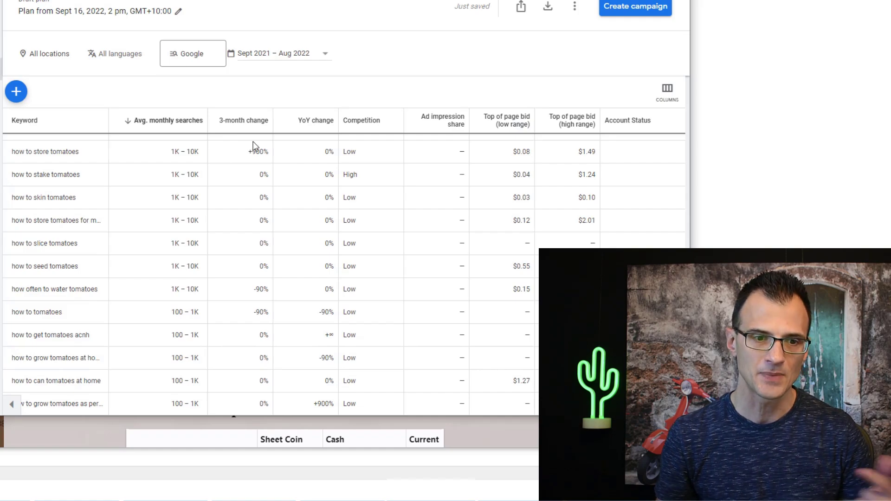
{"action": "scroll", "coordinate": [241, 233], "scroll_direction": "up", "scroll_amount": 10}
{"action": "scroll", "coordinate": [150, 166], "scroll_direction": "down", "scroll_amount": 15}
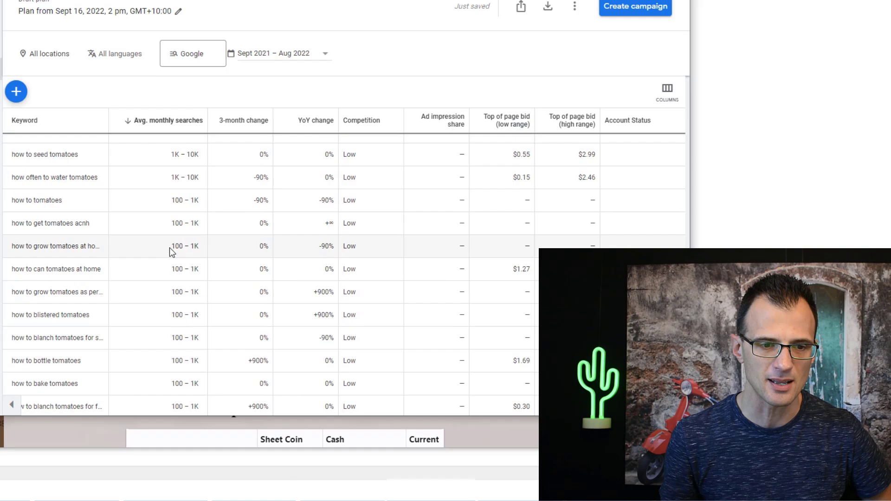
{"action": "scroll", "coordinate": [179, 247], "scroll_direction": "up", "scroll_amount": 3}
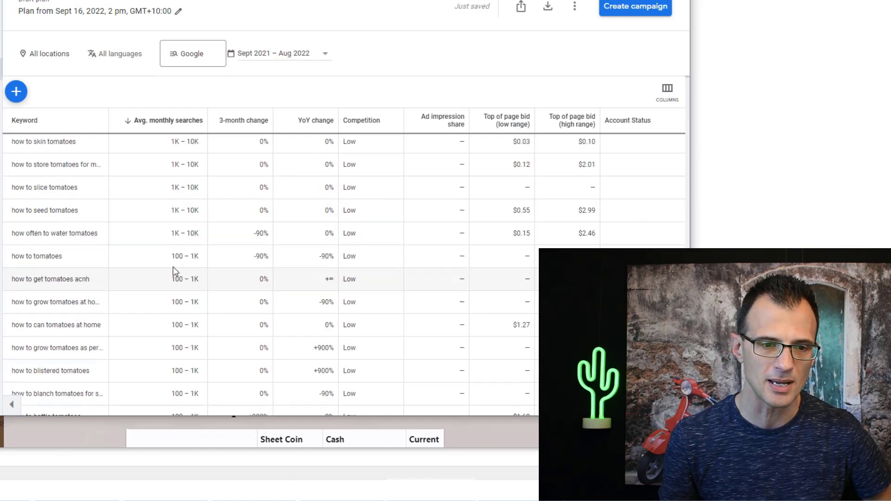
{"action": "double_click", "coordinate": [175, 243]}
{"action": "left_click_drag", "start_coordinate": [188, 243], "coordinate": [196, 243]}
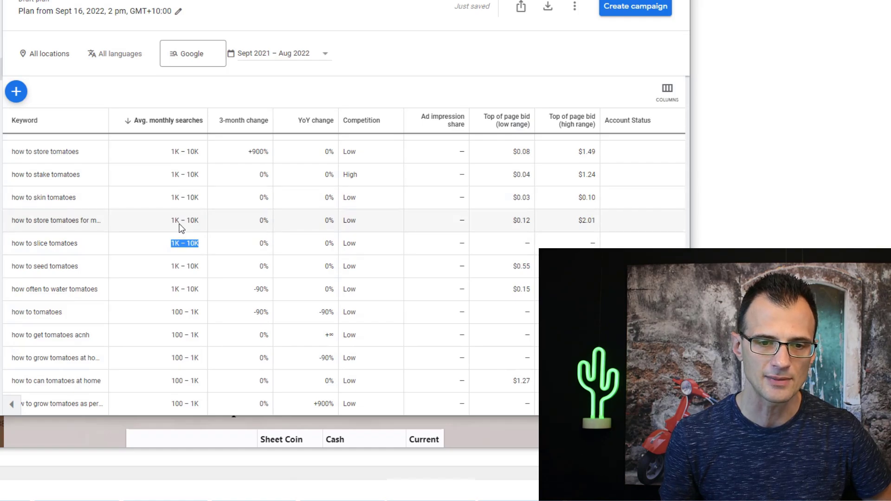
{"action": "scroll", "coordinate": [172, 222], "scroll_direction": "up", "scroll_amount": 3}
{"action": "scroll", "coordinate": [174, 217], "scroll_direction": "up", "scroll_amount": 10}
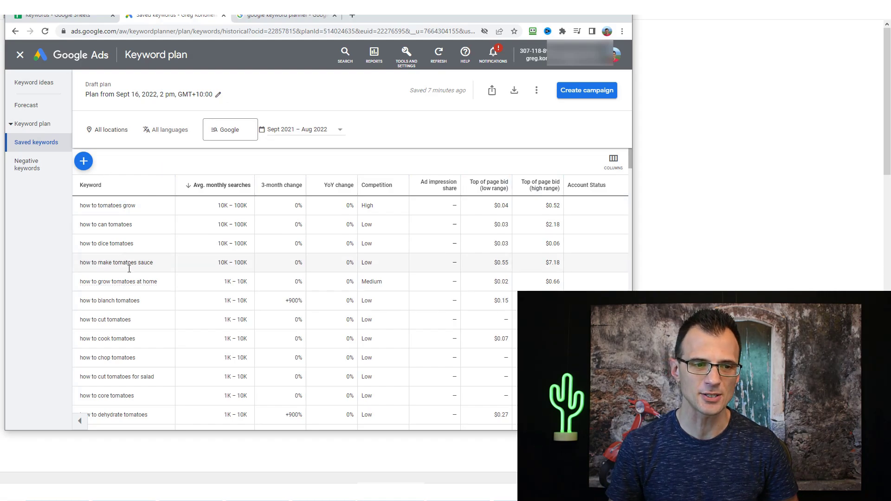
Step: Copy the top keyword 'how to tomatoes grow' into cell A2 of the Keywords sheet
{"action": "left_click_drag", "start_coordinate": [76, 203], "coordinate": [64, 17]}
{"action": "scroll", "coordinate": [172, 268], "scroll_direction": "down", "scroll_amount": 2}
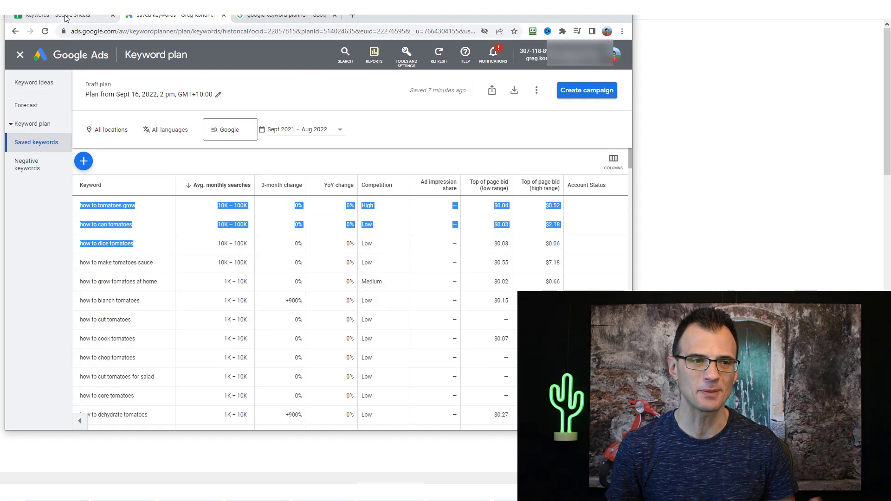
{"action": "left_click", "coordinate": [64, 18]}
{"action": "left_click", "coordinate": [188, 22]}
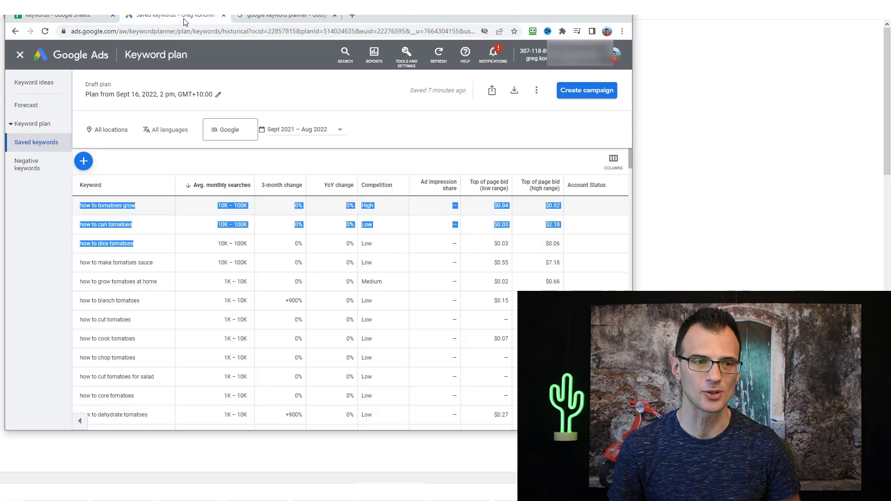
{"action": "left_click", "coordinate": [150, 209]}
{"action": "left_click_drag", "start_coordinate": [150, 208], "coordinate": [85, 213]}
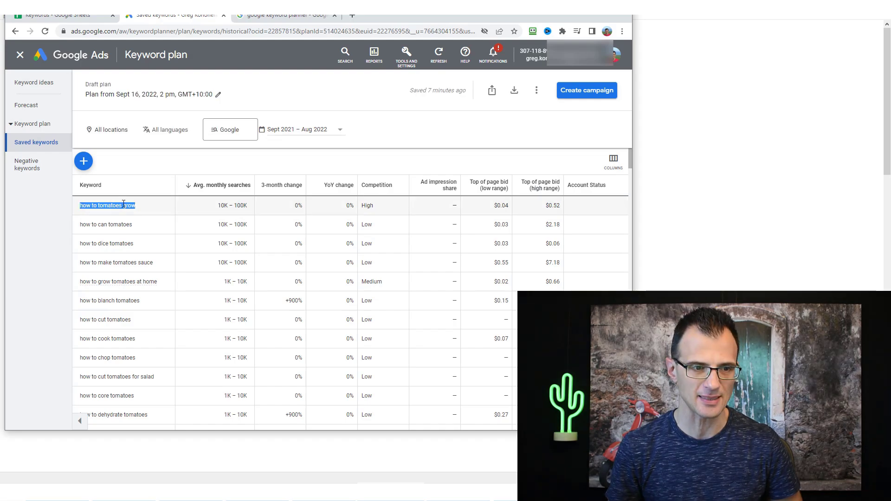
{"action": "left_click", "coordinate": [64, 17]}
{"action": "left_click", "coordinate": [44, 127]}
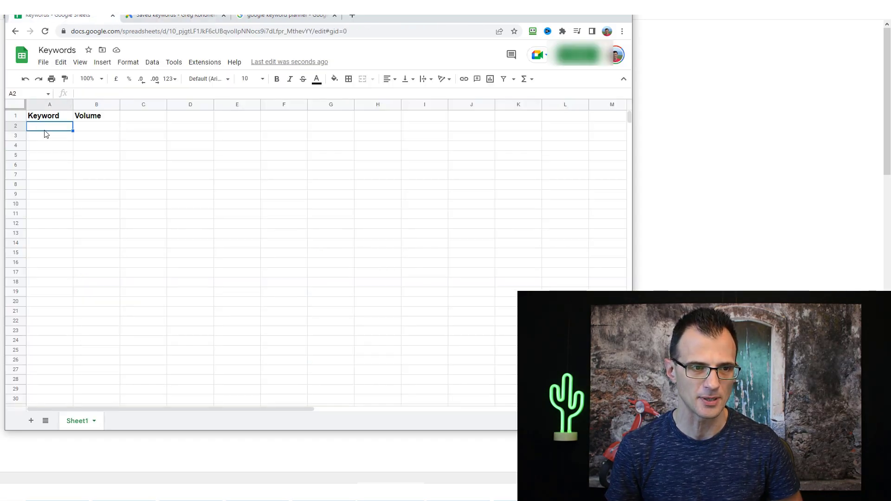
{"action": "key", "text": "ctrl+v"}
Step: Paste its 10K – 100K volume into B2, then select the second keyword in the plan
{"action": "left_click", "coordinate": [98, 128]}
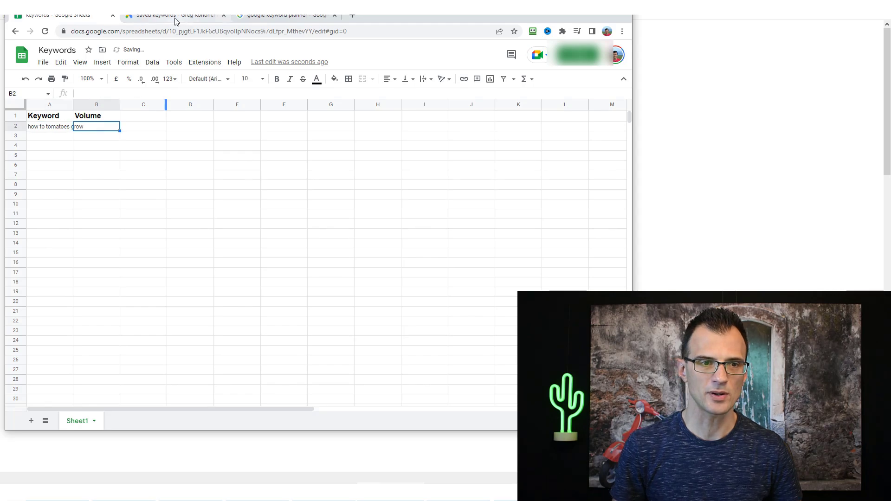
{"action": "left_click", "coordinate": [176, 18]}
{"action": "left_click_drag", "start_coordinate": [215, 203], "coordinate": [249, 207]}
{"action": "left_click", "coordinate": [65, 17]}
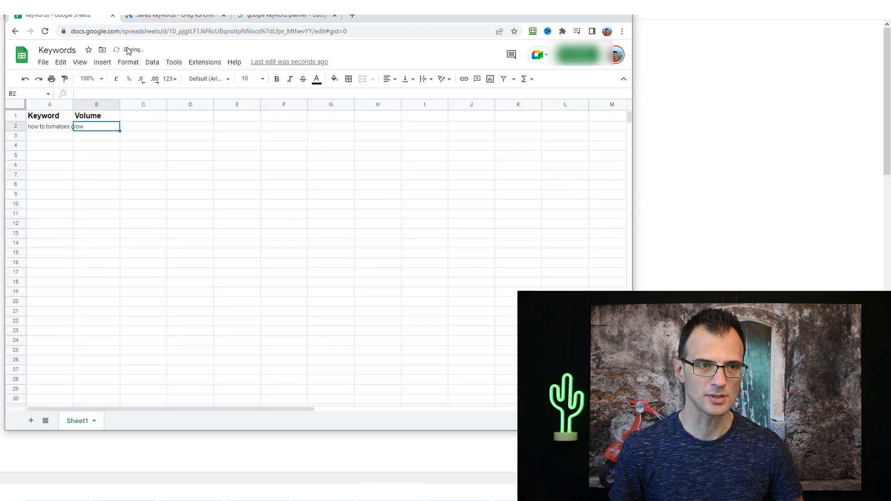
{"action": "key", "text": "ctrl+v"}
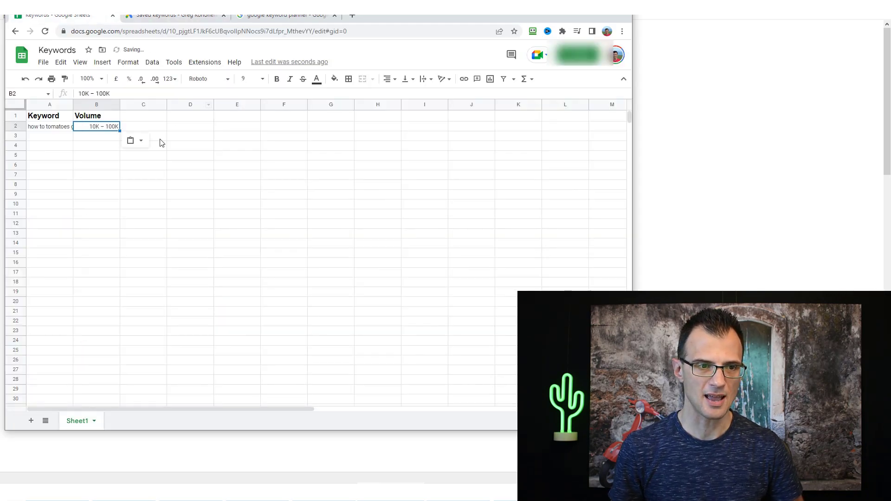
{"action": "left_click", "coordinate": [150, 17]}
{"action": "left_click_drag", "start_coordinate": [135, 228], "coordinate": [77, 230]}
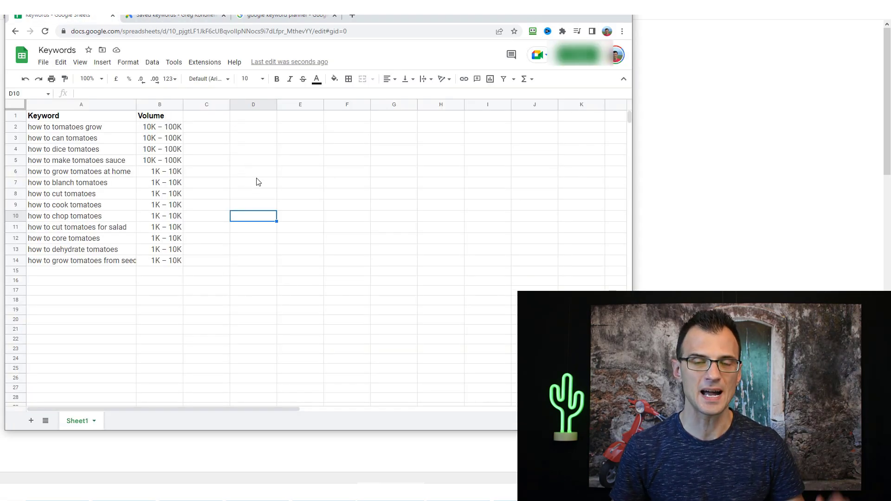
{"action": "left_click", "coordinate": [157, 16]}
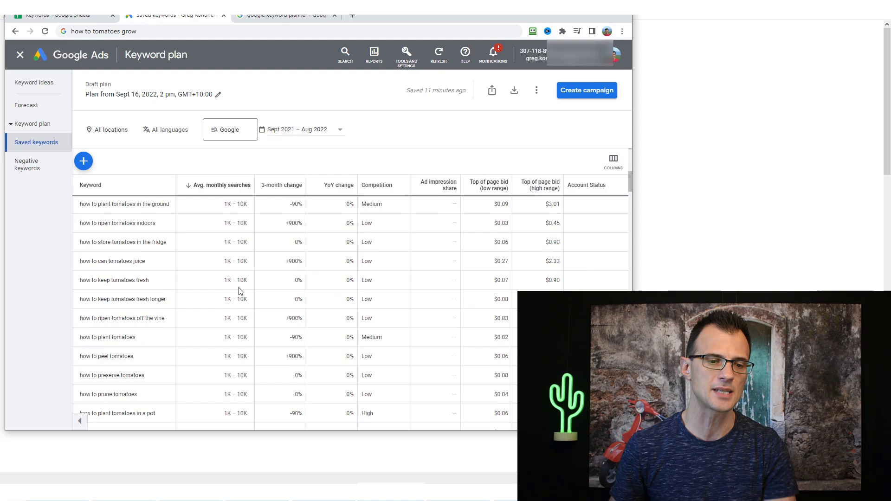
Step: Review saved keyword volumes, selecting the range for 'how to grow tomatoes in texas'
{"action": "scroll", "coordinate": [241, 291], "scroll_direction": "down", "scroll_amount": 15}
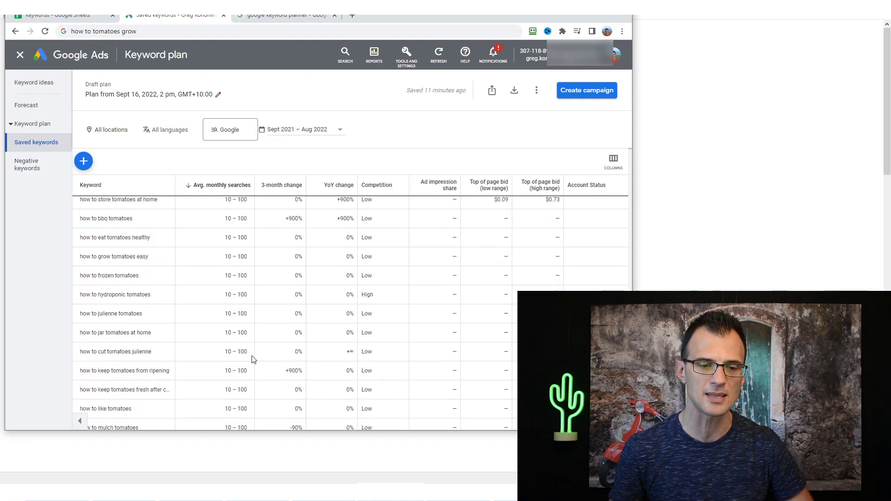
{"action": "scroll", "coordinate": [246, 353], "scroll_direction": "up", "scroll_amount": 4}
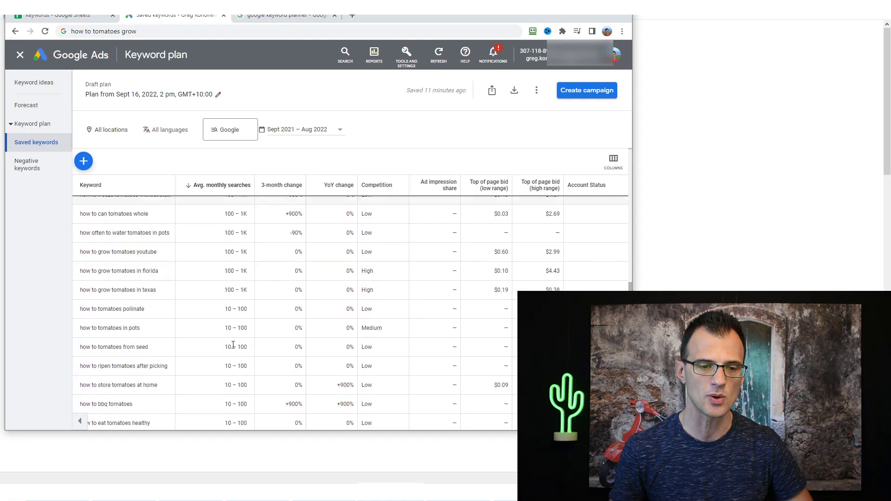
{"action": "left_click_drag", "start_coordinate": [225, 293], "coordinate": [249, 302]}
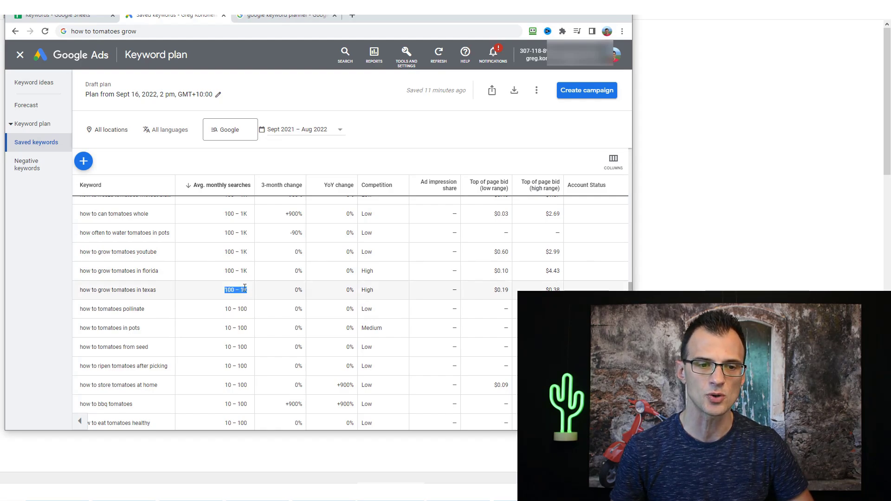
{"action": "scroll", "coordinate": [242, 311], "scroll_direction": "up", "scroll_amount": 5}
{"action": "scroll", "coordinate": [238, 322], "scroll_direction": "down", "scroll_amount": 5}
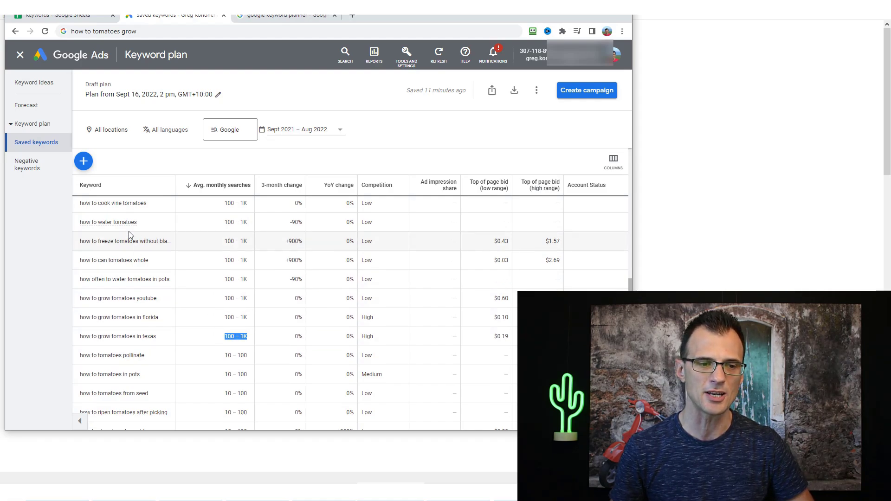
{"action": "scroll", "coordinate": [195, 279], "scroll_direction": "up", "scroll_amount": 2}
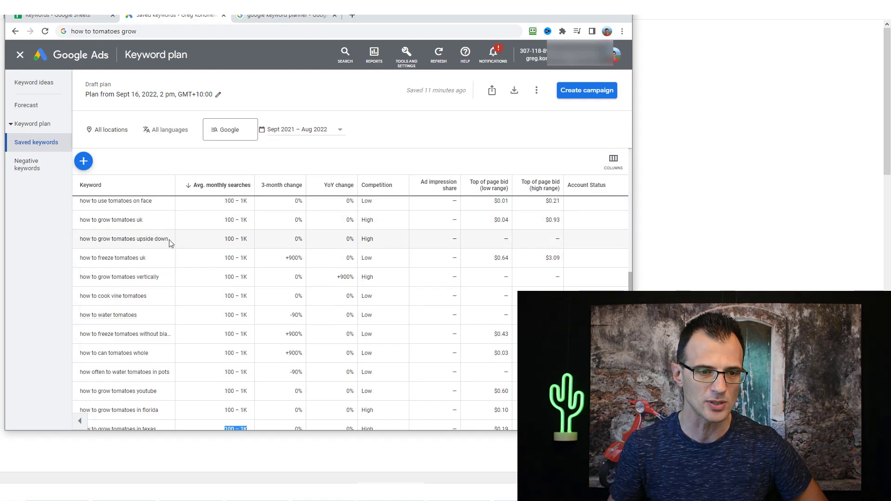
Step: Select 'how to grow tomatoes upside down', then pick cell C1 in the sheet for the Competition heading
{"action": "left_click_drag", "start_coordinate": [169, 241], "coordinate": [78, 241]}
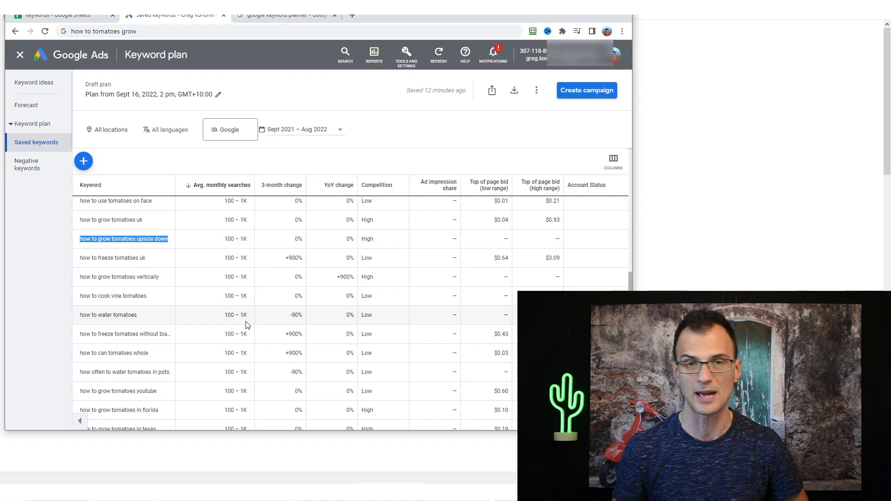
{"action": "key", "text": "ctrl+shift+Tab"}
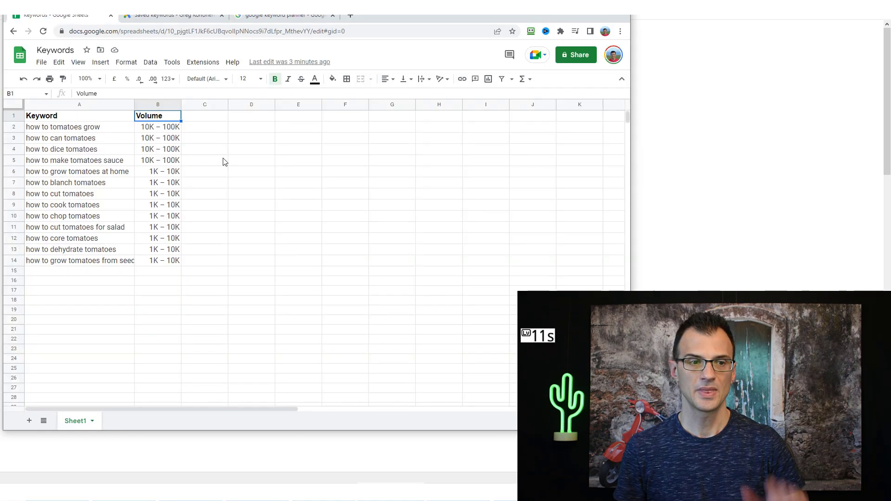
{"action": "left_click", "coordinate": [205, 119]}
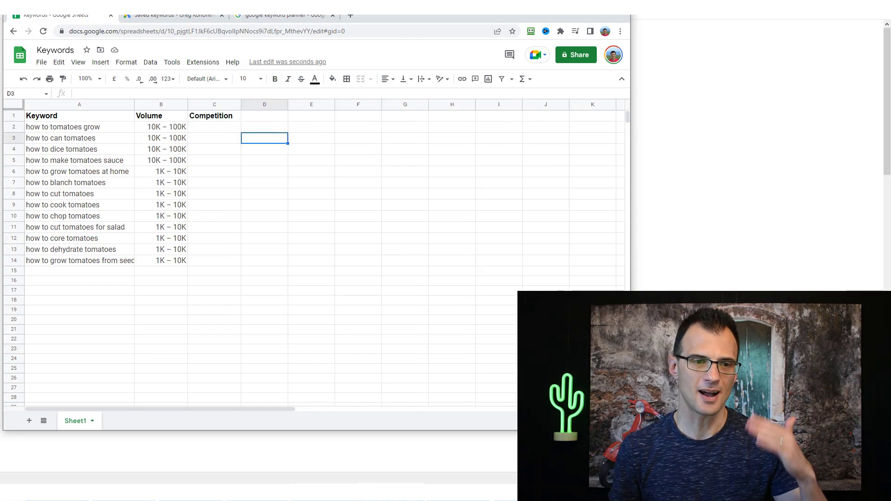
Step: Scroll the Ahrefs pricing page, from $99 Lite to $999 Enterprise, down to the Free SEO tools footer
{"action": "key", "text": "alt+Tab"}
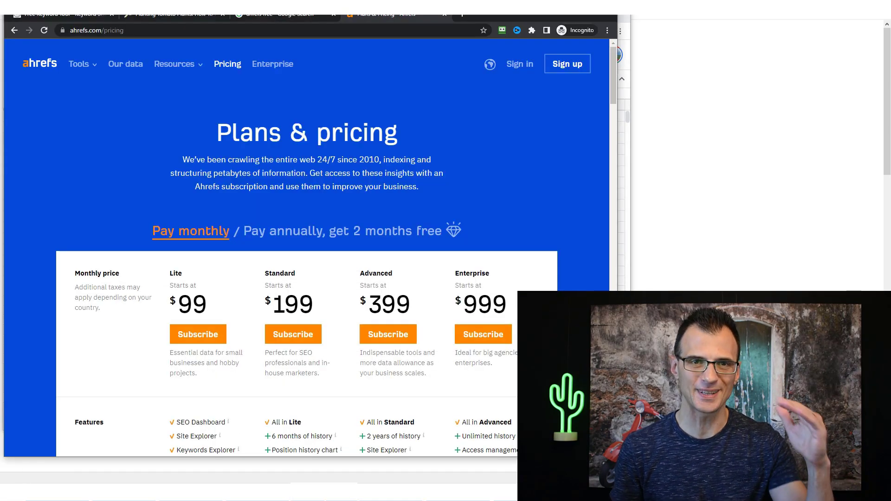
{"action": "scroll", "coordinate": [271, 327], "scroll_direction": "down", "scroll_amount": 3}
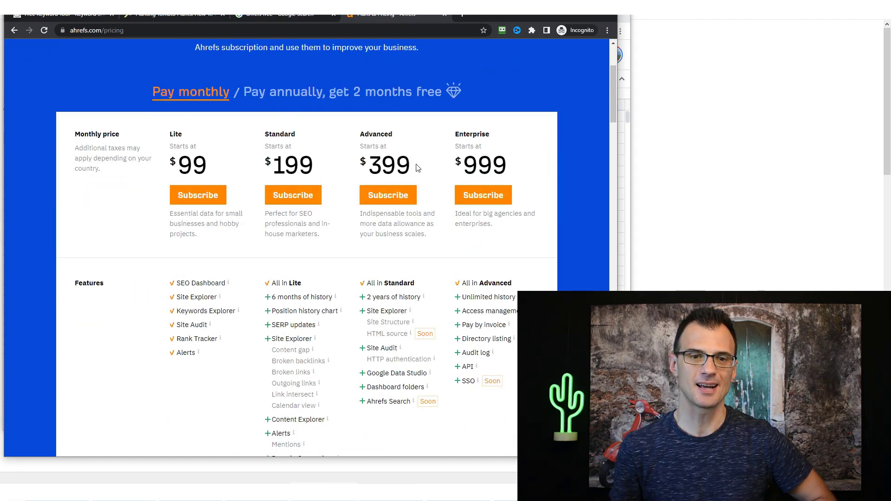
{"action": "scroll", "coordinate": [410, 190], "scroll_direction": "up", "scroll_amount": 3}
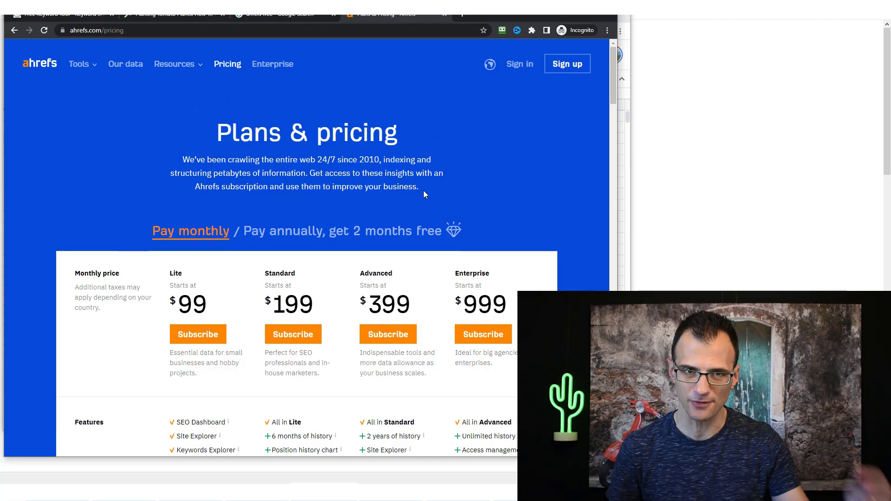
{"action": "scroll", "coordinate": [423, 194], "scroll_direction": "down", "scroll_amount": 5}
{"action": "left_click_drag", "start_coordinate": [612, 118], "coordinate": [601, 78]}
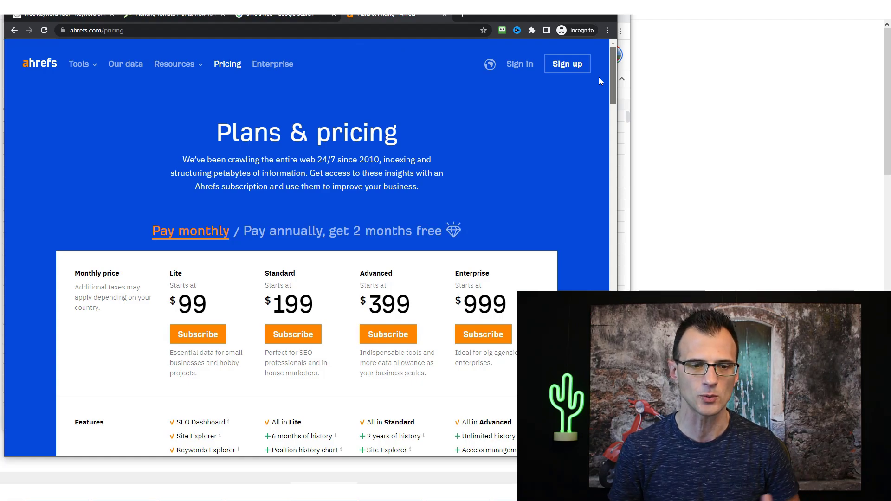
{"action": "left_click_drag", "start_coordinate": [599, 78], "coordinate": [600, 429]}
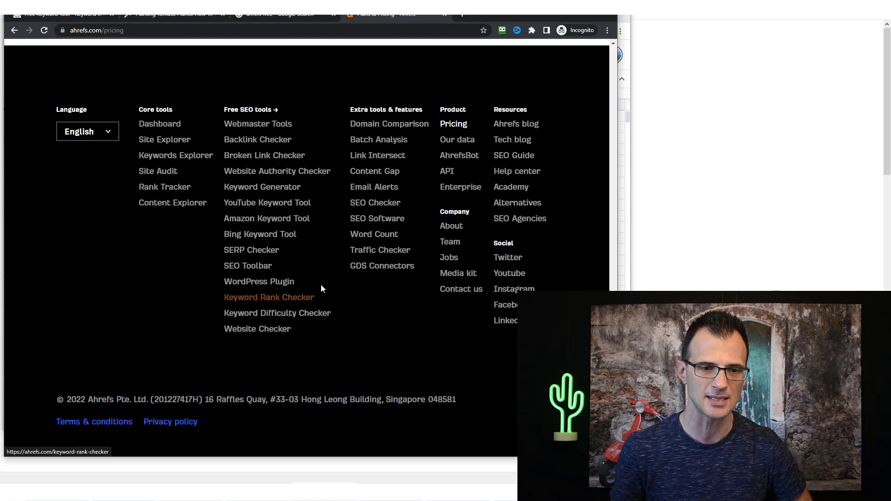
{"action": "left_click_drag", "start_coordinate": [297, 112], "coordinate": [137, 121]}
{"action": "left_click", "coordinate": [132, 310]}
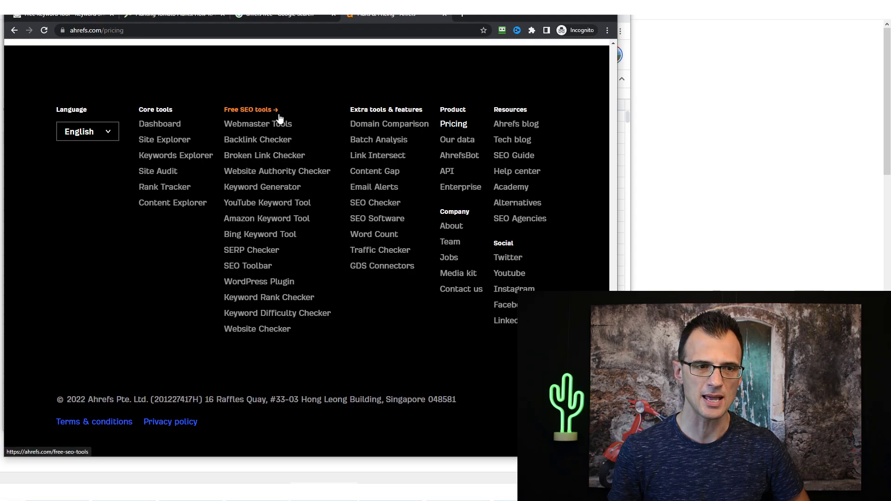
Step: Switch Ahrefs' Free SEO Tools page to Keyword Difficulty Checker and focus its empty keyword box
{"action": "left_click", "coordinate": [264, 113]}
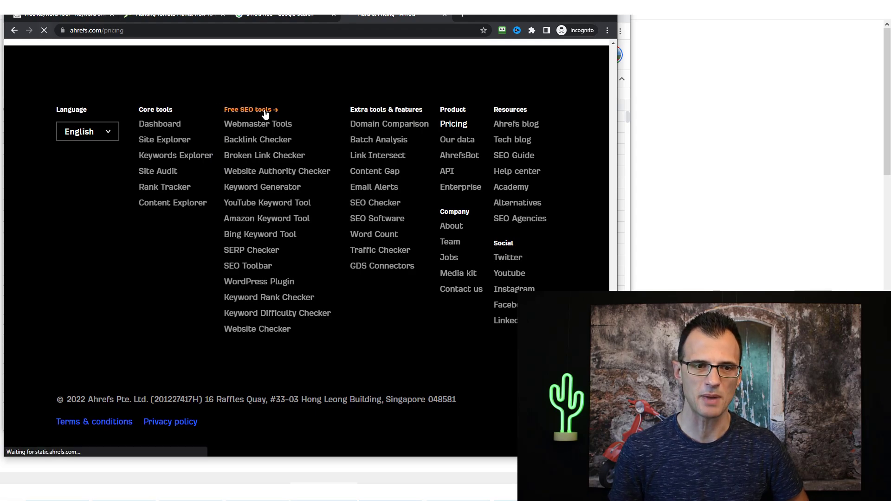
{"action": "scroll", "coordinate": [139, 214], "scroll_direction": "down", "scroll_amount": 8}
{"action": "scroll", "coordinate": [171, 195], "scroll_direction": "up", "scroll_amount": 6}
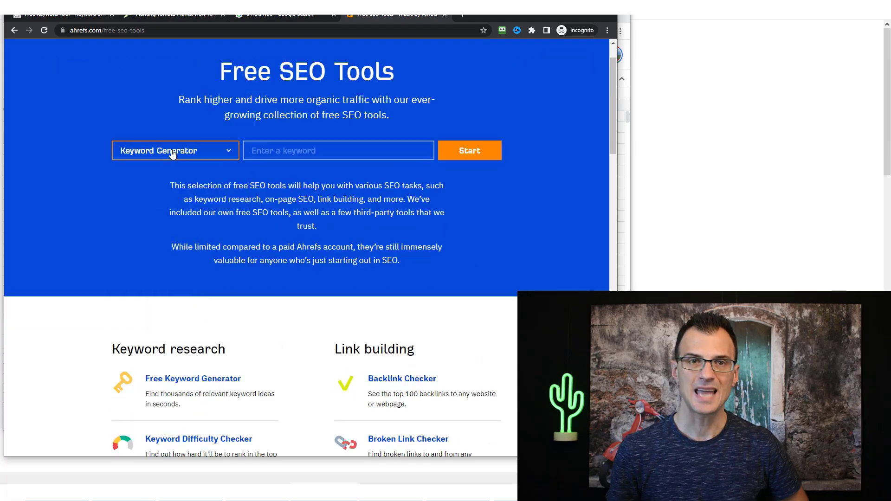
{"action": "left_click", "coordinate": [175, 151]}
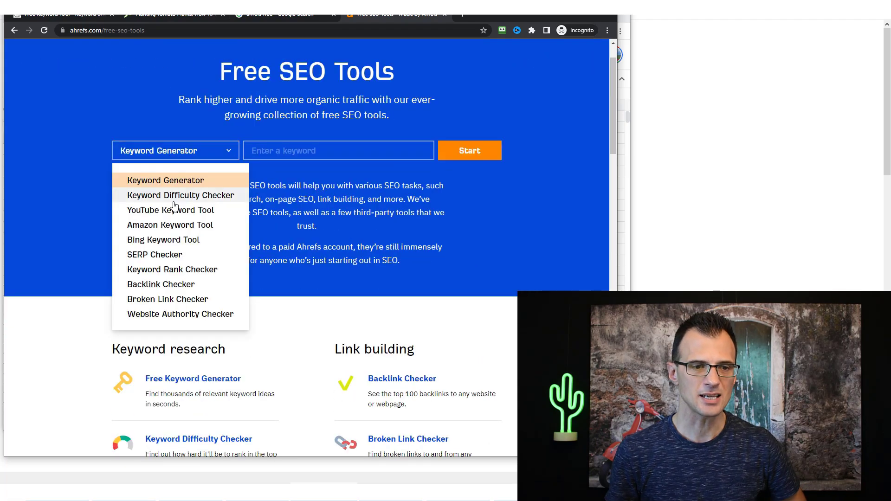
{"action": "left_click", "coordinate": [217, 196]}
{"action": "left_click", "coordinate": [315, 153]}
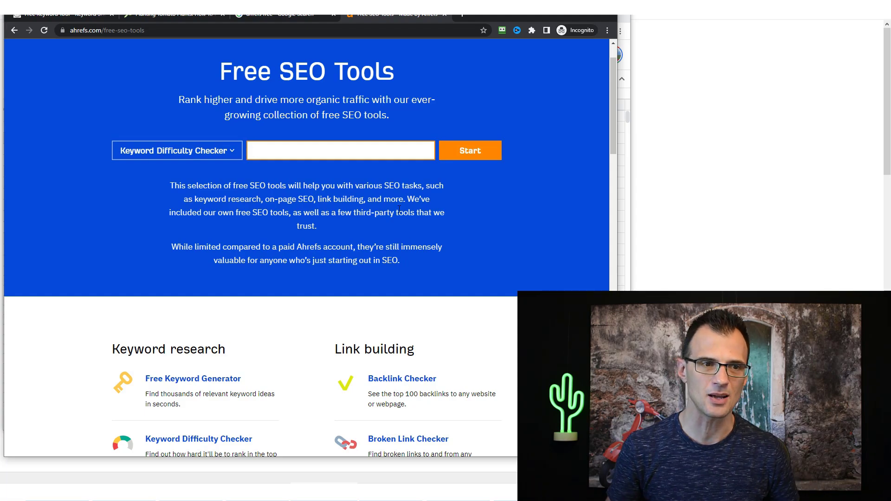
Step: Back in the Keywords sheet, select 'how to grow tomatoes from seeds' in cell A14
{"action": "key", "text": "alt+Tab"}
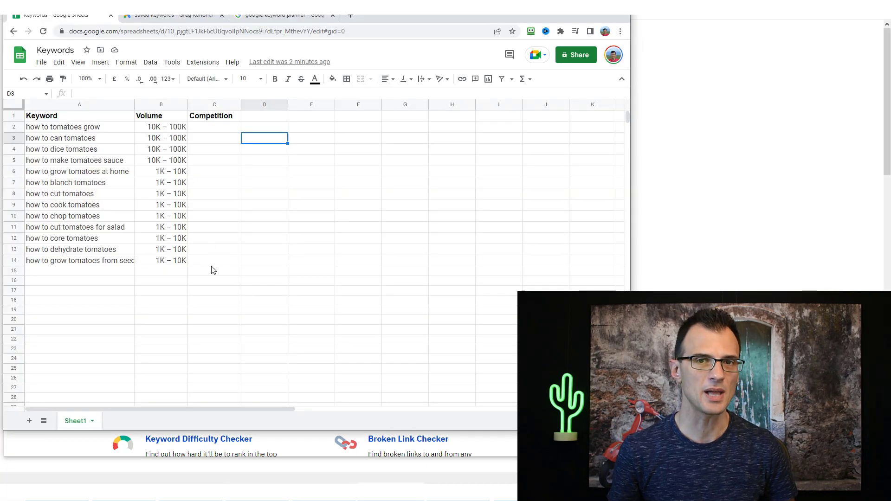
{"action": "left_click", "coordinate": [76, 264]}
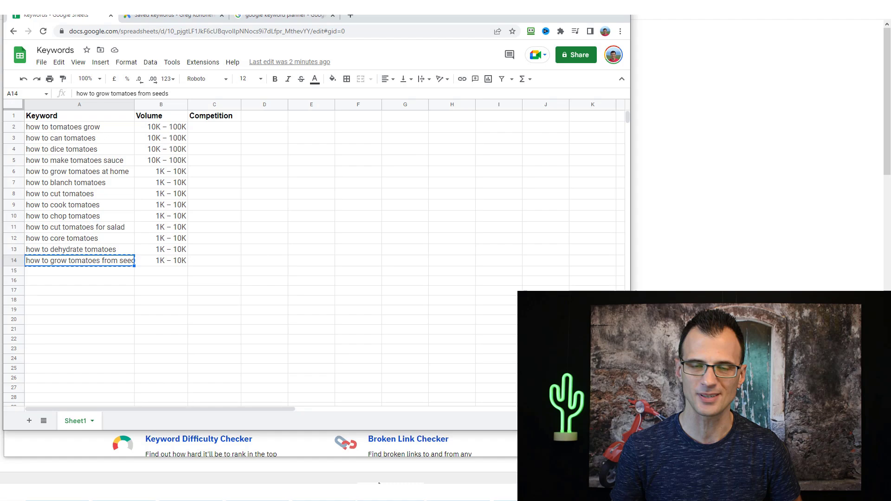
Step: Check Ahrefs difficulty for 'how to grow tomatoes from seeds' with United States, passing the reCAPTCHA
{"action": "key", "text": "alt+Tab"}
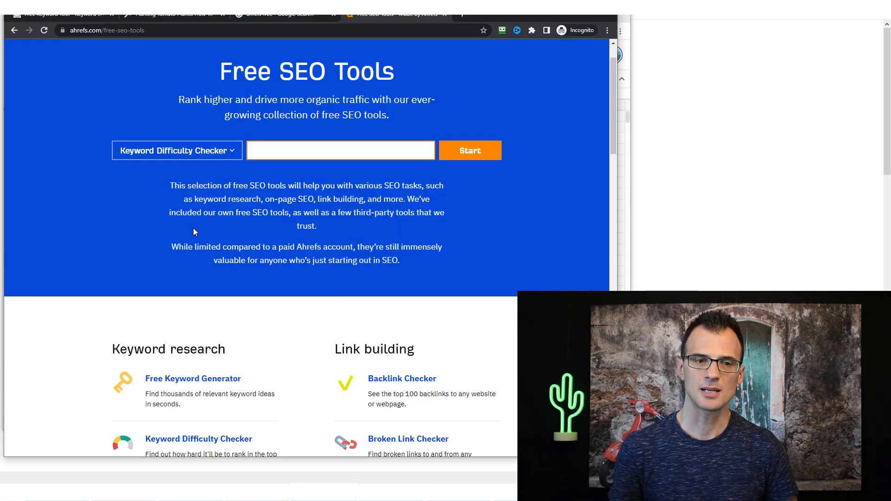
{"action": "type", "text": "how to grow tomatoes from seeds"}
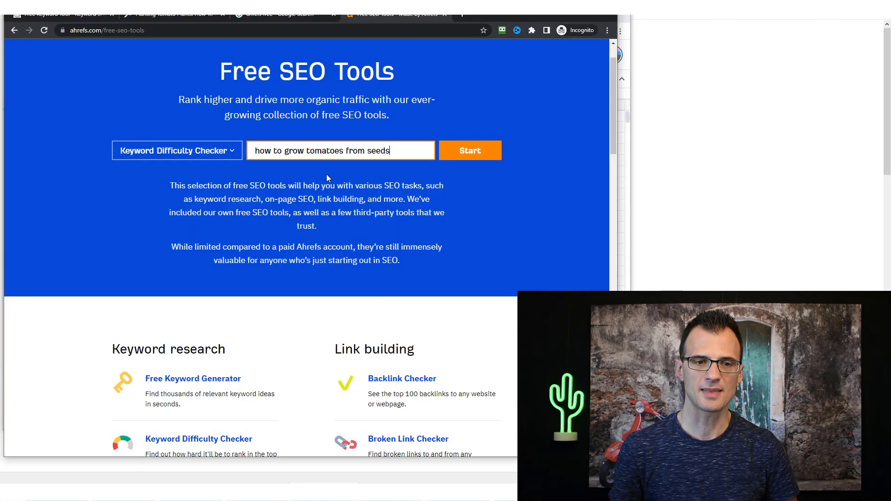
{"action": "left_click", "coordinate": [476, 157]}
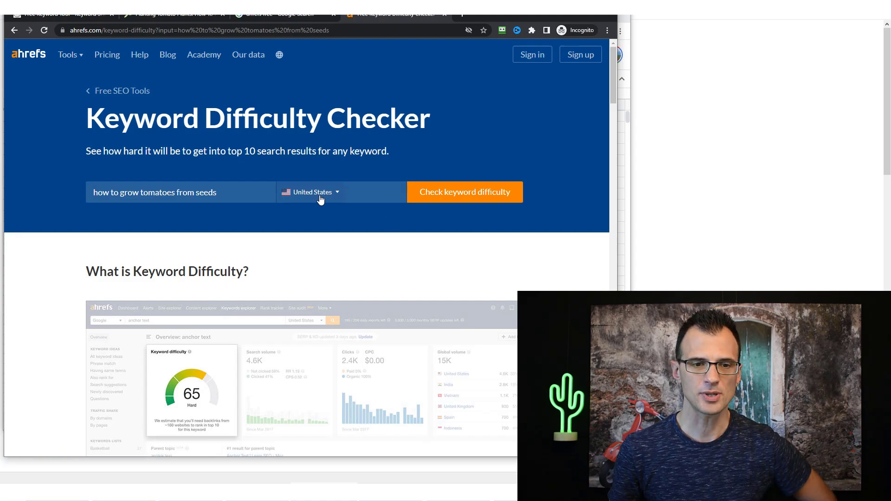
{"action": "left_click", "coordinate": [320, 199]}
{"action": "left_click", "coordinate": [340, 194]}
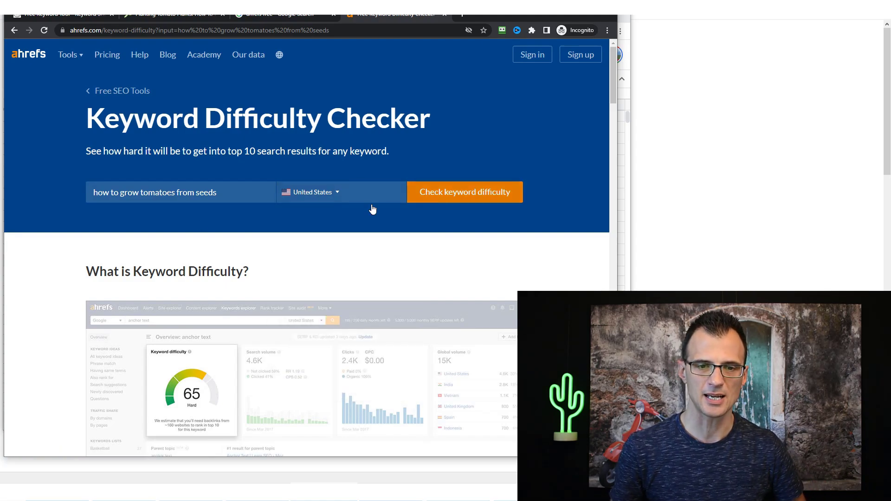
{"action": "left_click", "coordinate": [453, 197]}
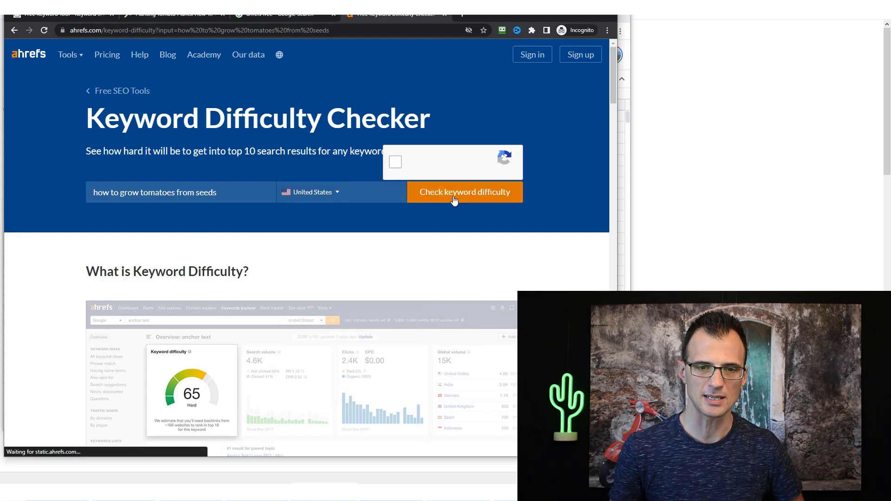
{"action": "left_click", "coordinate": [395, 163]}
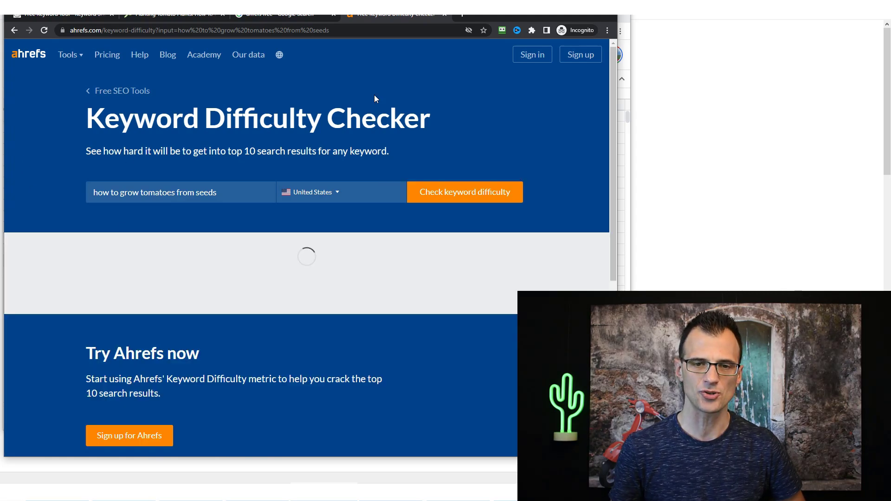
Step: Record the Keyword Difficulty score 30 in Competition cell C14
{"action": "scroll", "coordinate": [29, 215], "scroll_direction": "down", "scroll_amount": 4}
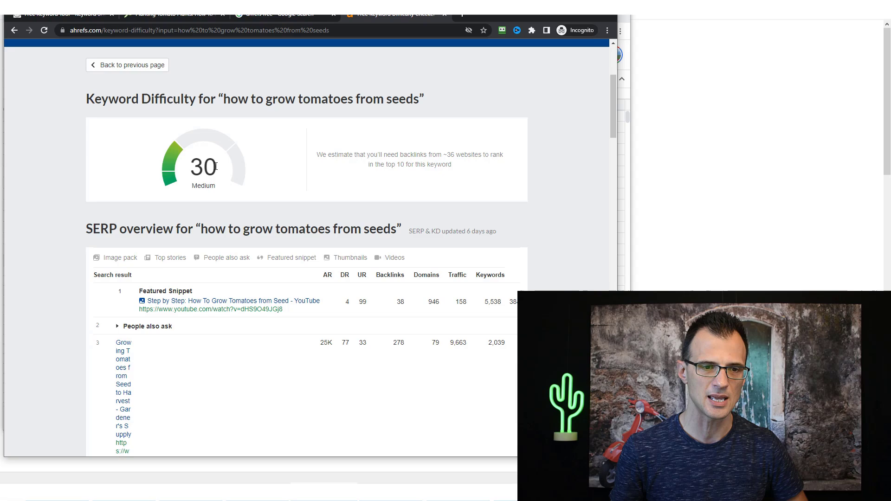
{"action": "left_click_drag", "start_coordinate": [221, 167], "coordinate": [187, 173]}
{"action": "key", "text": "alt+Tab"}
{"action": "type", "text": "3"}
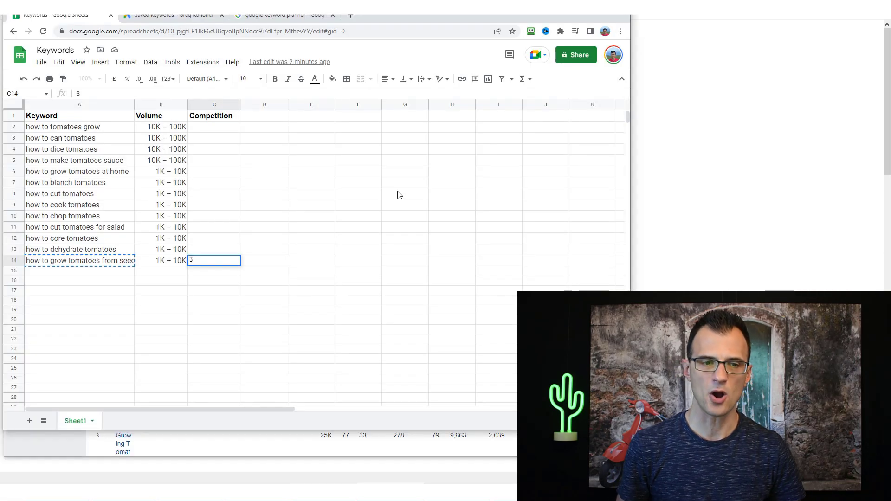
{"action": "key", "text": "Return"}
{"action": "key", "text": "Up"}
{"action": "key", "text": "Up"}
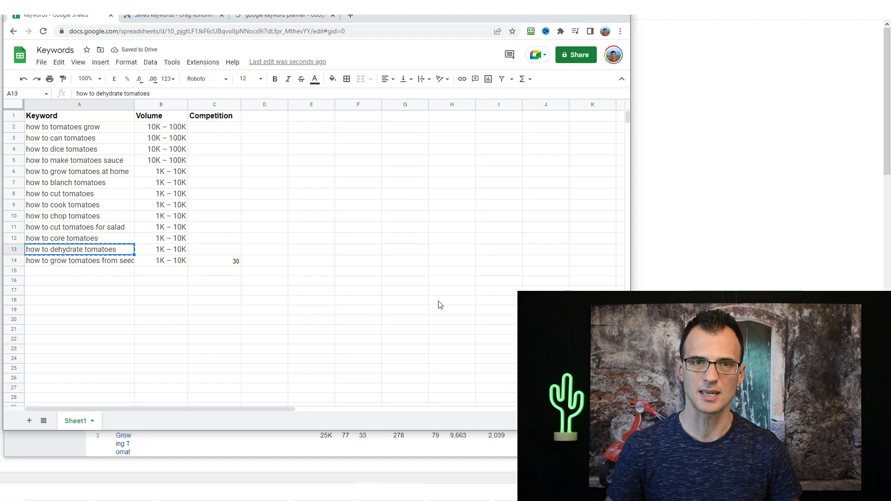
Step: Replace the Ahrefs keyword with 'how to cut tomatoes for salad' and run the difficulty check
{"action": "key", "text": "alt+Tab"}
{"action": "triple_click", "coordinate": [143, 103]}
{"action": "type", "text": "how to dehydrate tomatoes"}
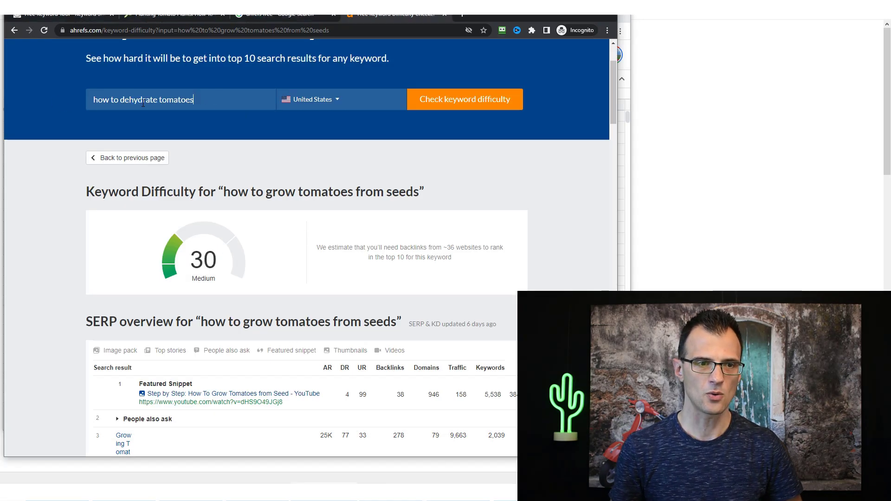
{"action": "left_click", "coordinate": [472, 99]}
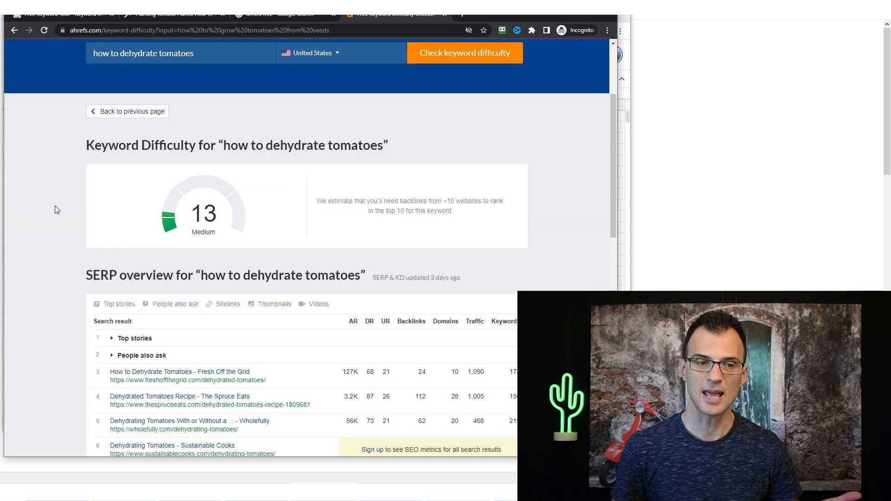
Step: Read the resulting Keyword Difficulty score of 6 (Easy)
{"action": "key", "text": "alt+Tab"}
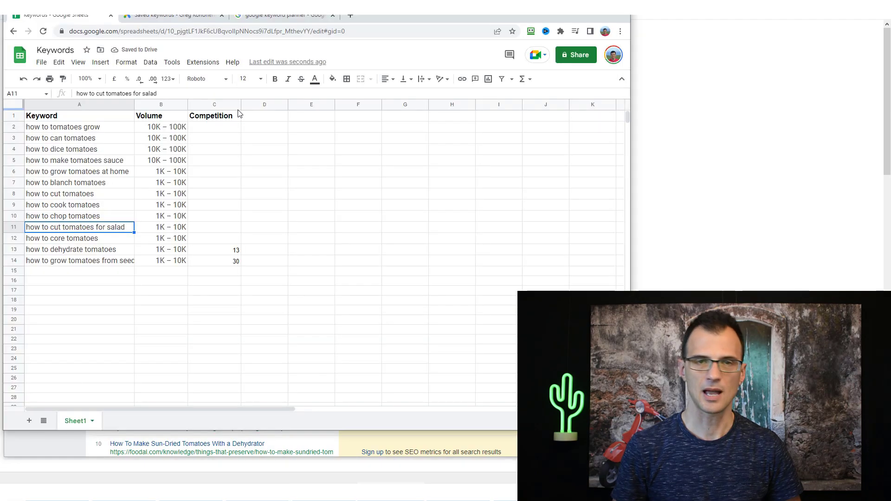
{"action": "key", "text": "alt+Tab"}
{"action": "scroll", "coordinate": [254, 40], "scroll_direction": "up", "scroll_amount": 2}
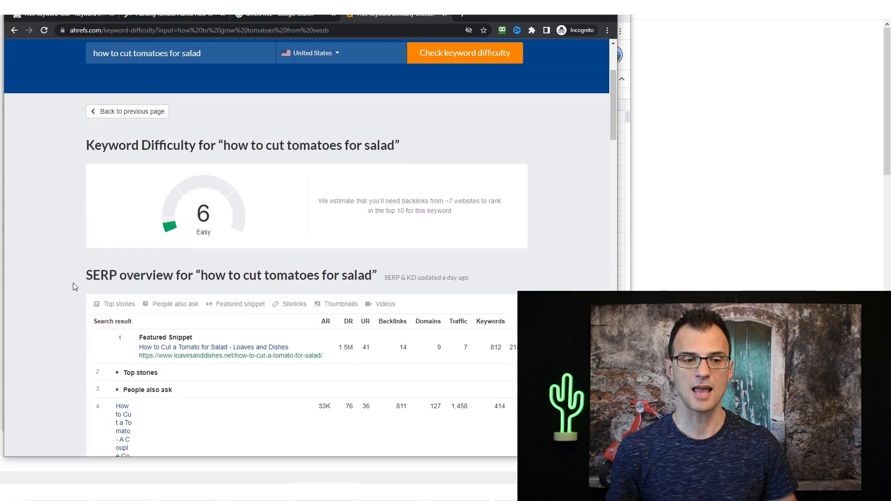
{"action": "scroll", "coordinate": [248, 135], "scroll_direction": "down", "scroll_amount": 2}
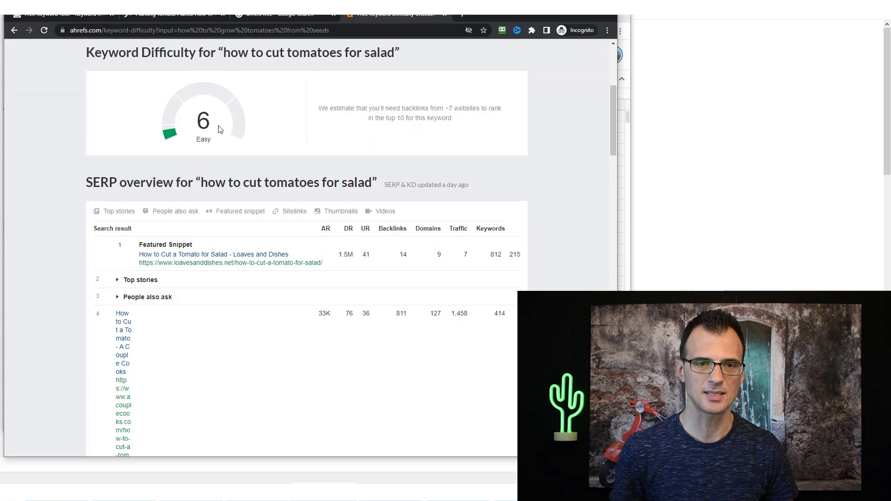
{"action": "left_click_drag", "start_coordinate": [220, 130], "coordinate": [200, 120]}
{"action": "left_click", "coordinate": [217, 142]}
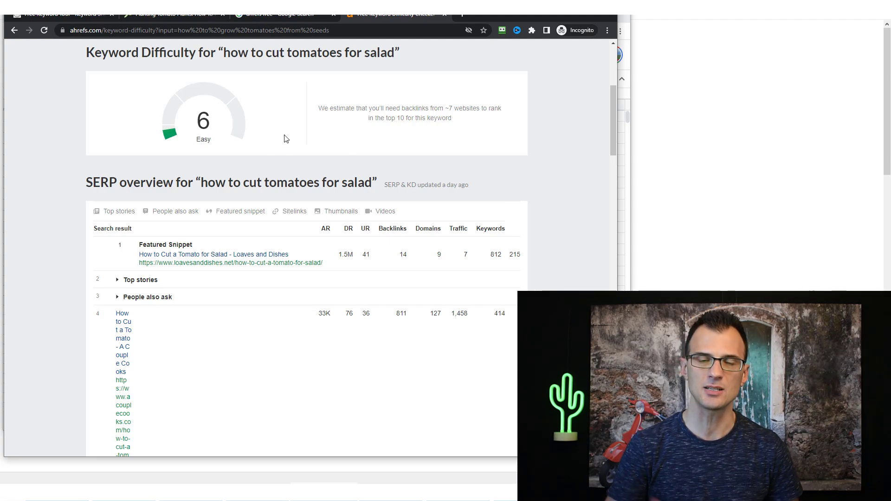
{"action": "scroll", "coordinate": [103, 298], "scroll_direction": "up", "scroll_amount": 2}
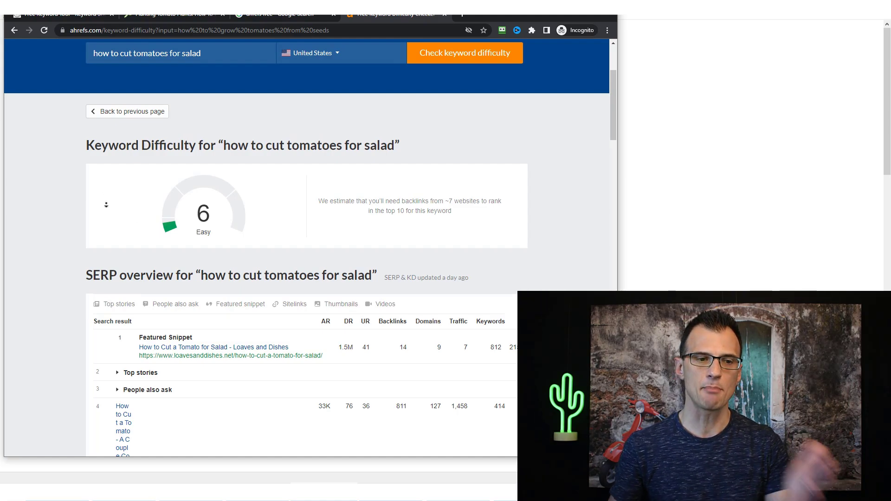
Step: Review the SERP overview led by Loaves and Dishes, widen the window, and select the keyword heading
{"action": "scroll", "coordinate": [102, 204], "scroll_direction": "down", "scroll_amount": 1}
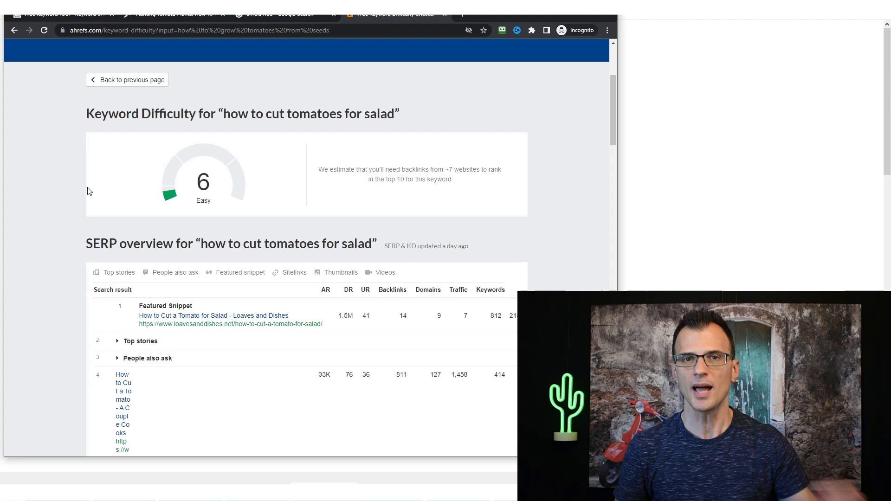
{"action": "scroll", "coordinate": [82, 219], "scroll_direction": "down", "scroll_amount": 6}
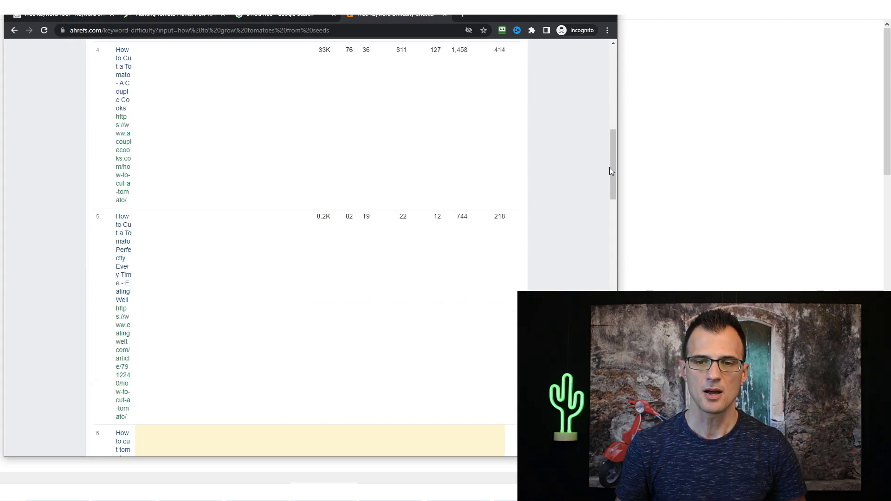
{"action": "scroll", "coordinate": [595, 163], "scroll_direction": "up", "scroll_amount": 3}
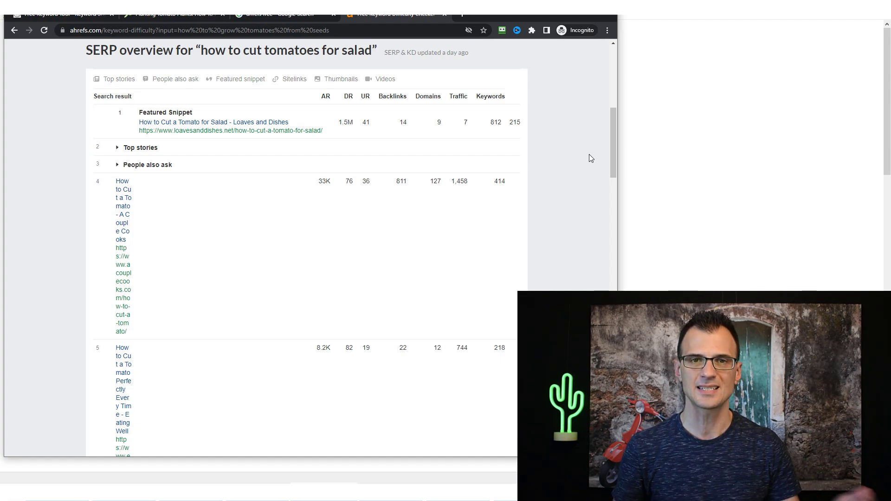
{"action": "middle_click", "coordinate": [586, 179]}
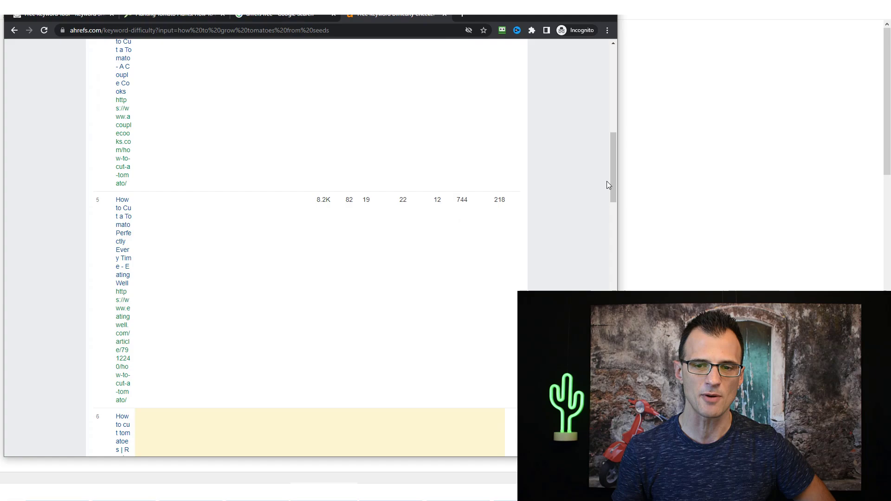
{"action": "left_click_drag", "start_coordinate": [618, 182], "coordinate": [752, 182]}
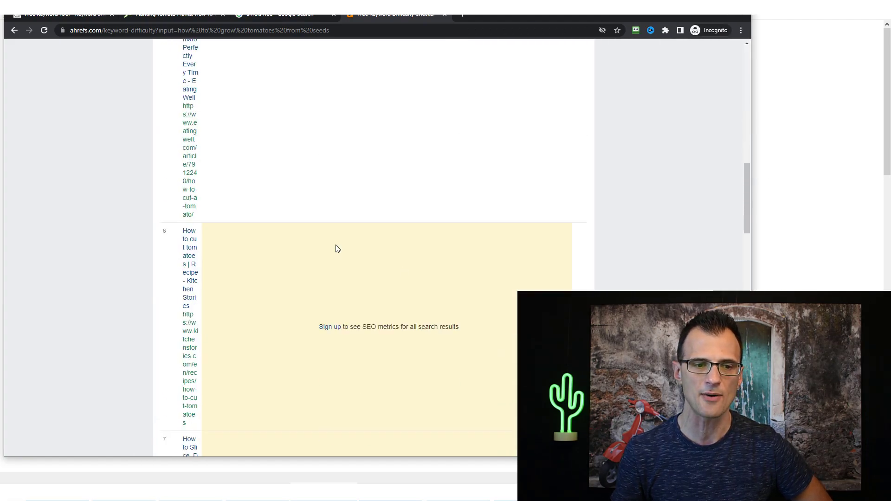
{"action": "scroll", "coordinate": [335, 246], "scroll_direction": "up", "scroll_amount": 6}
{"action": "scroll", "coordinate": [319, 289], "scroll_direction": "down", "scroll_amount": 1}
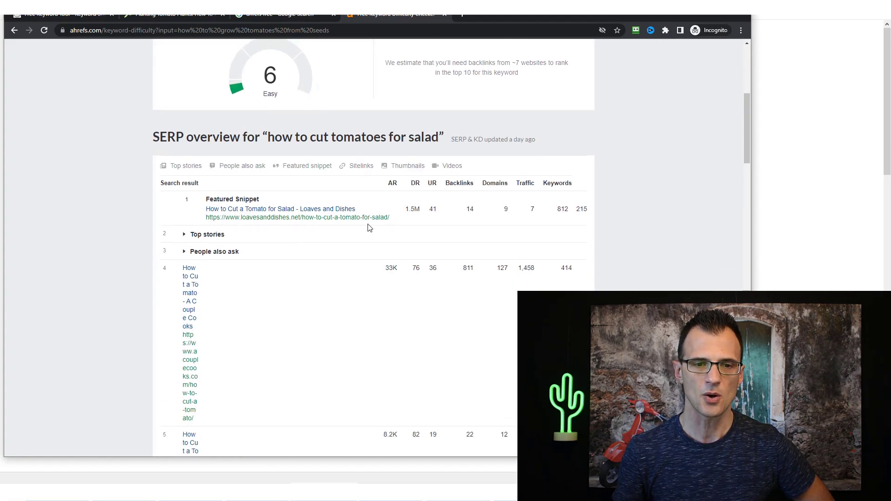
{"action": "scroll", "coordinate": [325, 223], "scroll_direction": "up", "scroll_amount": 2}
{"action": "left_click_drag", "start_coordinate": [268, 227], "coordinate": [581, 211]}
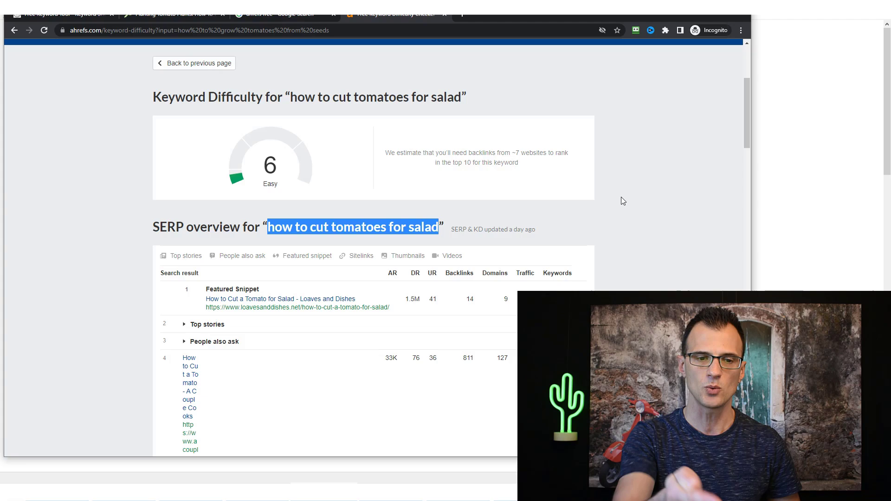
Step: Google 'how to cut tomatoes for salad' in a new tab
{"action": "key", "text": "ctrl+c"}
{"action": "key", "text": "ctrl+t"}
{"action": "key", "text": "ctrl+v"}
{"action": "key", "text": "Return"}
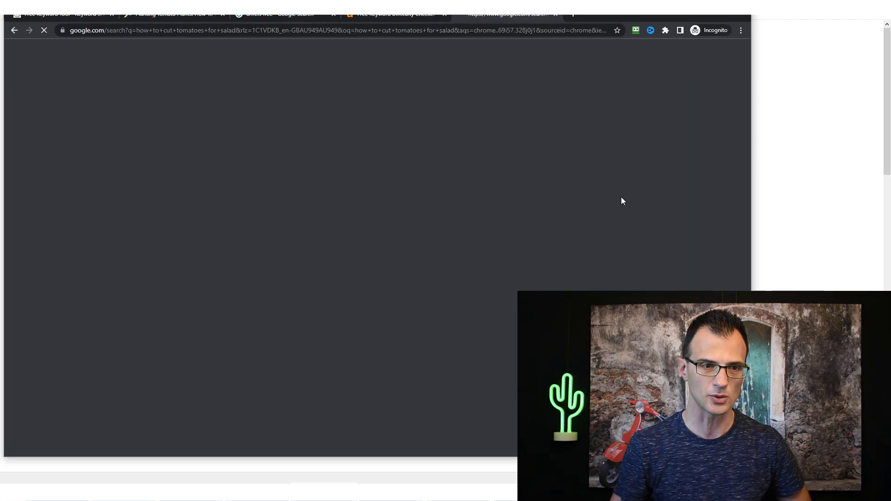
{"action": "scroll", "coordinate": [79, 291], "scroll_direction": "down", "scroll_amount": 20}
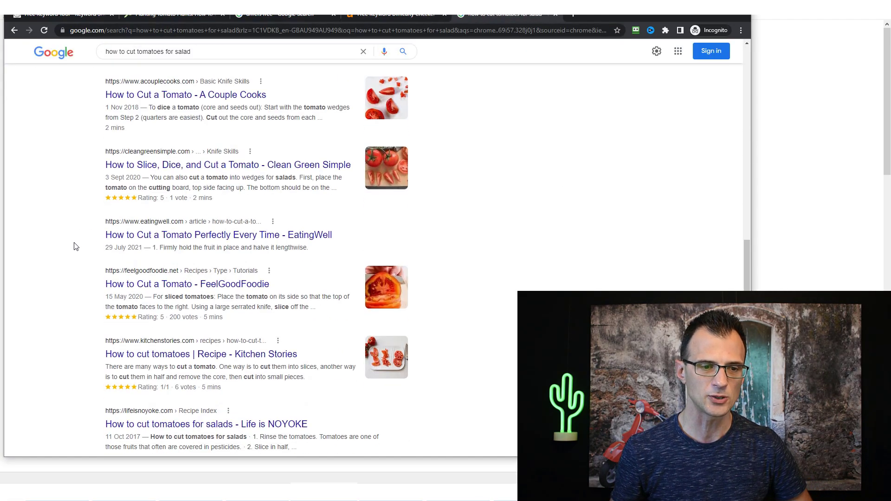
{"action": "scroll", "coordinate": [79, 304], "scroll_direction": "up", "scroll_amount": 2}
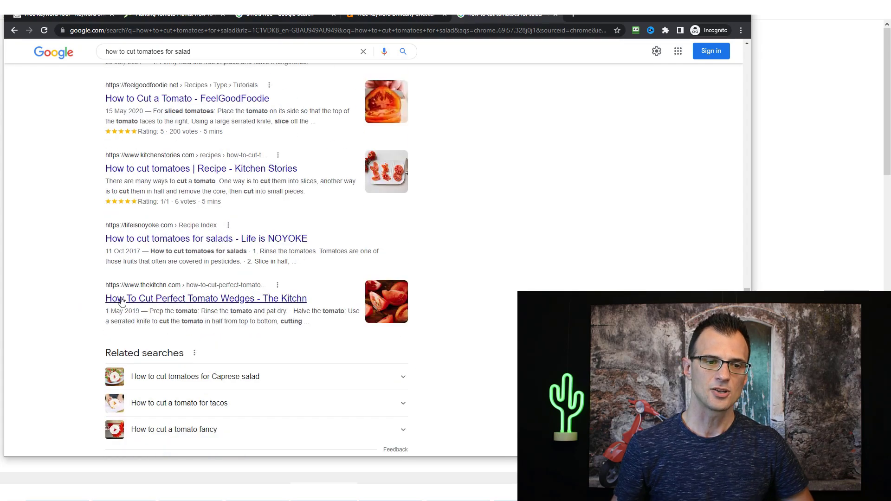
{"action": "scroll", "coordinate": [130, 302], "scroll_direction": "up", "scroll_amount": 5}
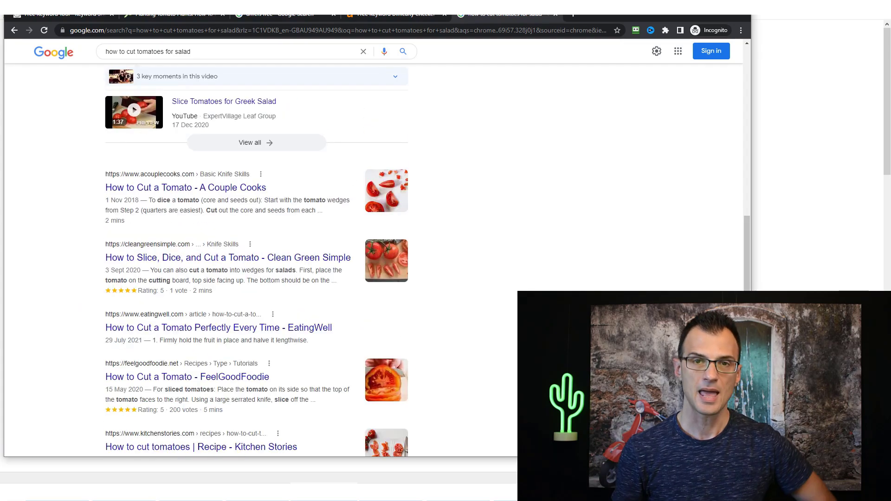
Step: Open EatingWell's 'How to Cut a Tomato Perfectly Every Time' and select the article text
{"action": "left_click", "coordinate": [228, 329]}
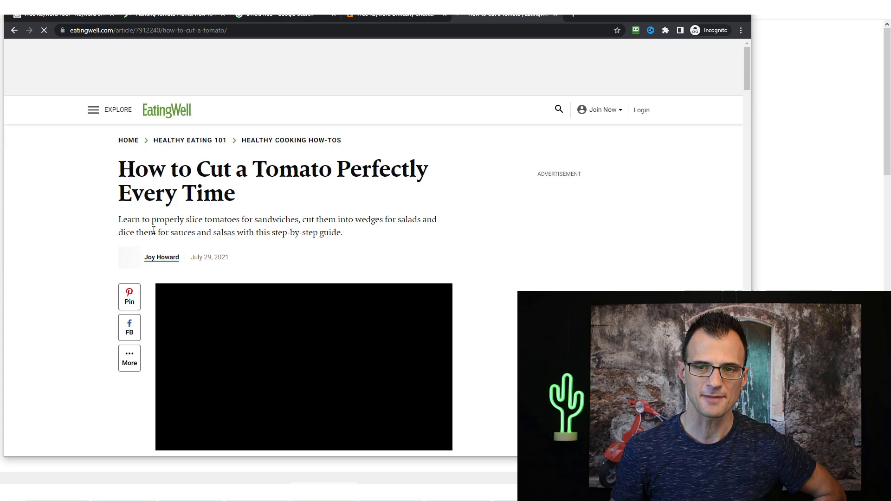
{"action": "left_click_drag", "start_coordinate": [313, 251], "coordinate": [119, 160]}
{"action": "scroll", "coordinate": [118, 160], "scroll_direction": "down", "scroll_amount": 1}
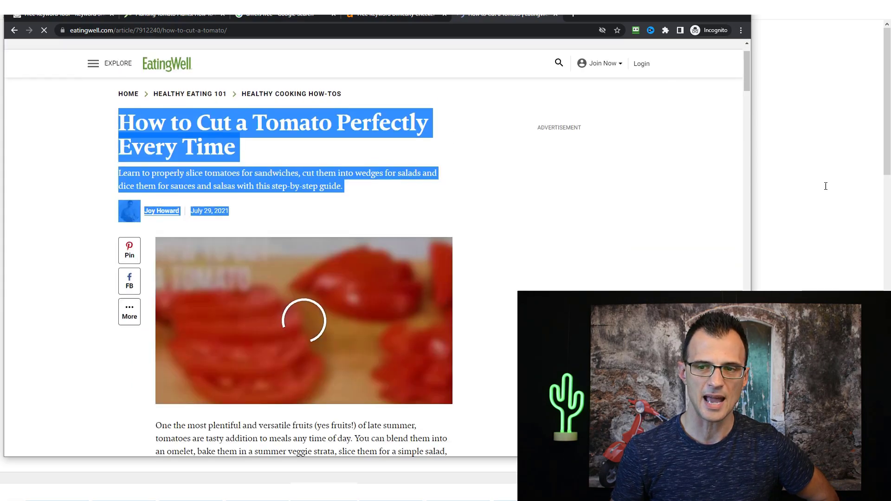
{"action": "left_click", "coordinate": [745, 109]}
{"action": "left_click_drag", "start_coordinate": [167, 145], "coordinate": [363, 364]}
{"action": "scroll", "coordinate": [367, 368], "scroll_direction": "down", "scroll_amount": 10}
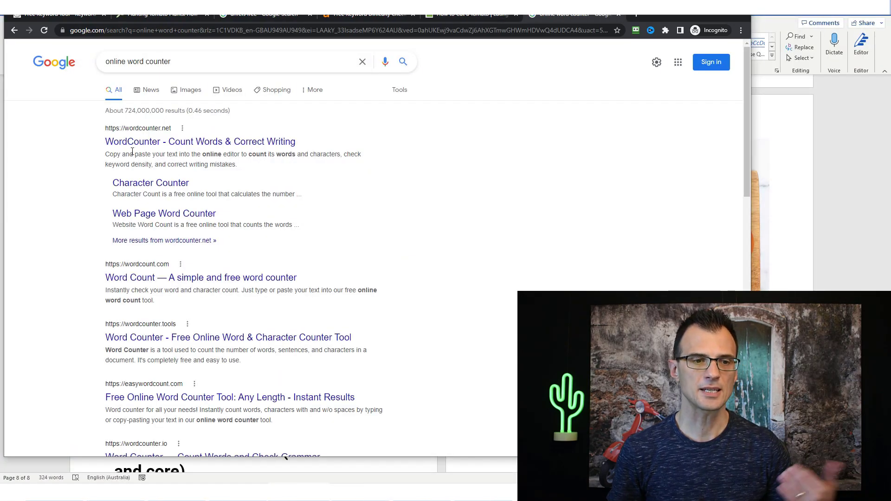
Step: Paste the article into WordCounter and note its 422 words and 2,235 characters
{"action": "left_click", "coordinate": [167, 140]}
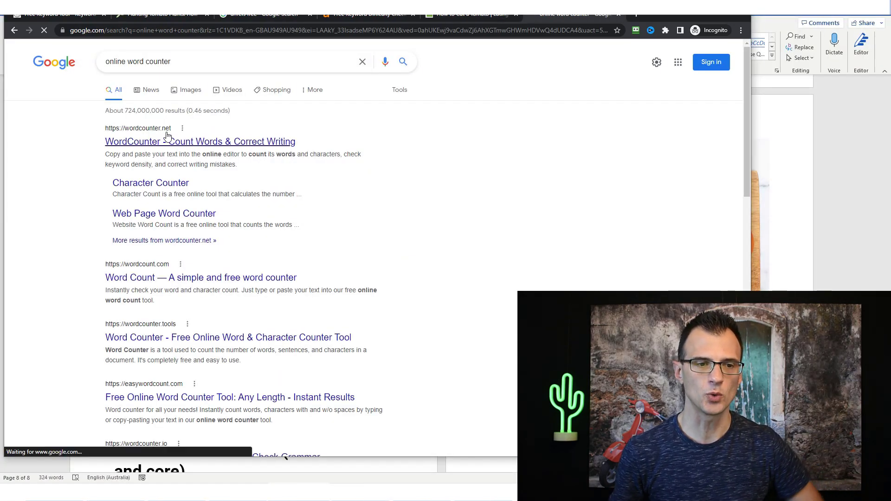
{"action": "left_click", "coordinate": [211, 188]}
{"action": "key", "text": "ctrl+v"}
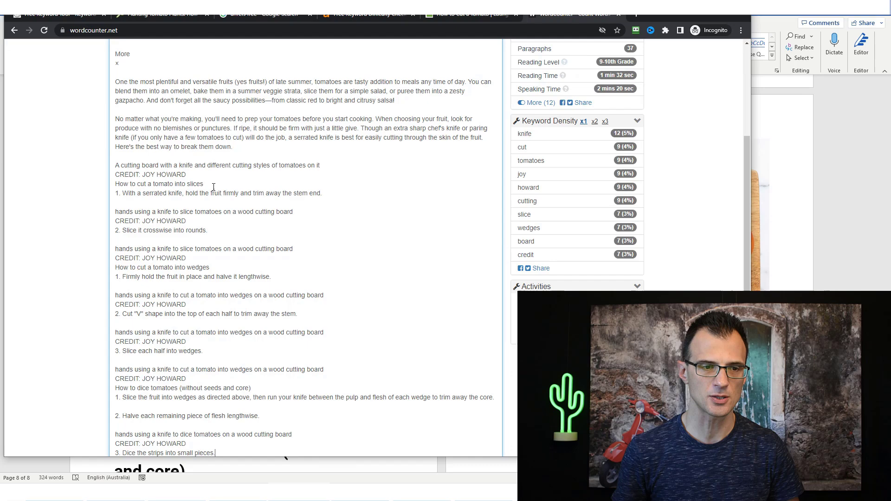
{"action": "scroll", "coordinate": [479, 239], "scroll_direction": "up", "scroll_amount": 5}
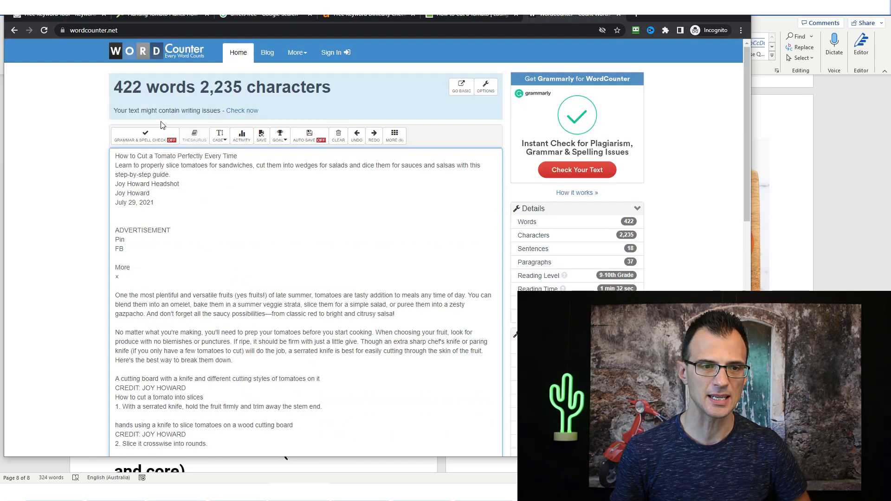
{"action": "left_click_drag", "start_coordinate": [146, 88], "coordinate": [335, 88]}
{"action": "left_click", "coordinate": [109, 92], "text": "shift"}
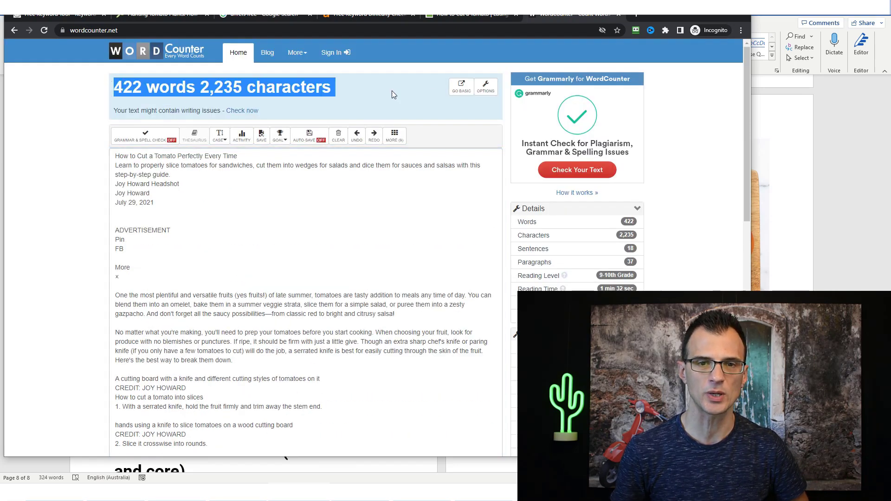
Step: Return through the Google results to the Ahrefs difficulty report for 'how to cut tomatoes for salad'
{"action": "left_click", "coordinate": [455, 17]}
{"action": "left_click", "coordinate": [15, 30]}
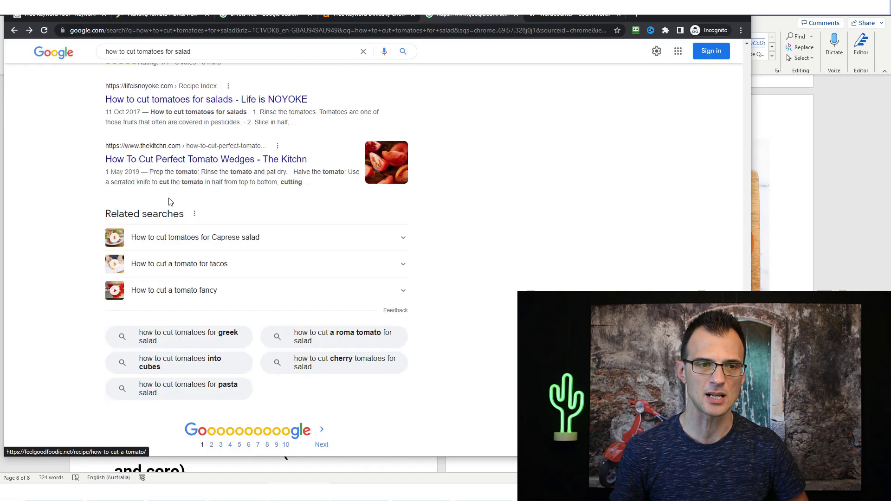
{"action": "scroll", "coordinate": [344, 357], "scroll_direction": "up", "scroll_amount": 10}
{"action": "scroll", "coordinate": [452, 320], "scroll_direction": "down", "scroll_amount": 2}
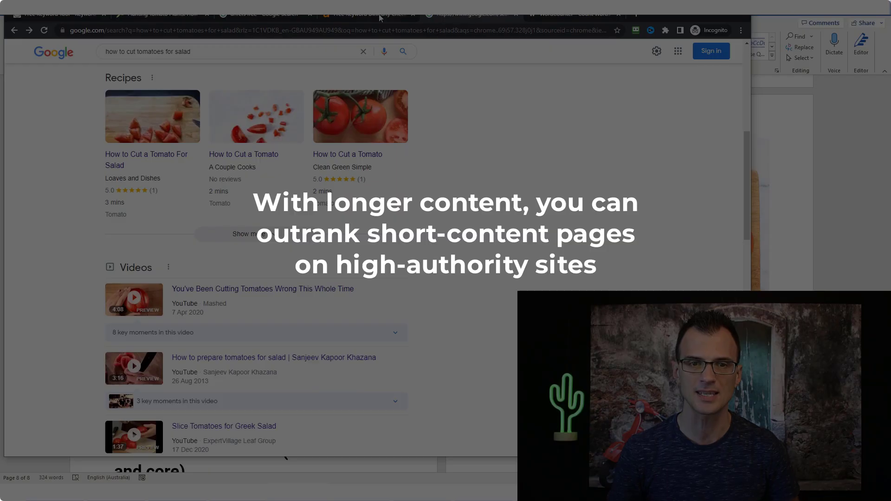
{"action": "left_click", "coordinate": [380, 17]}
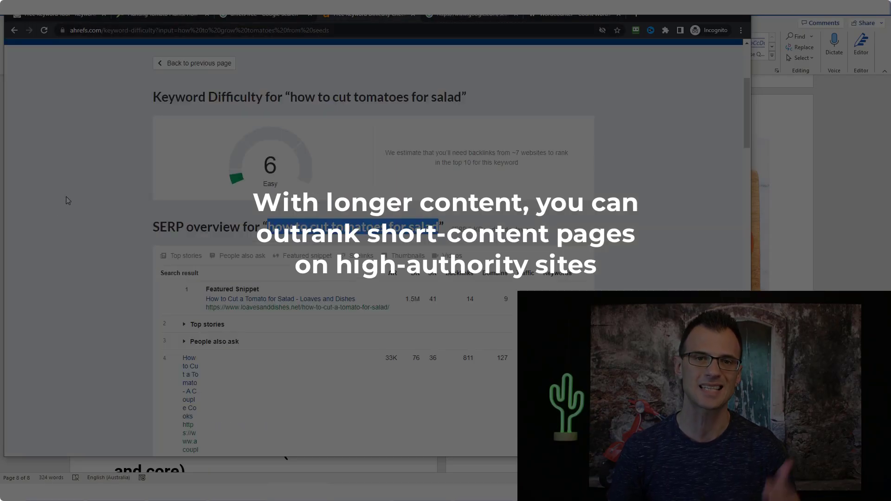